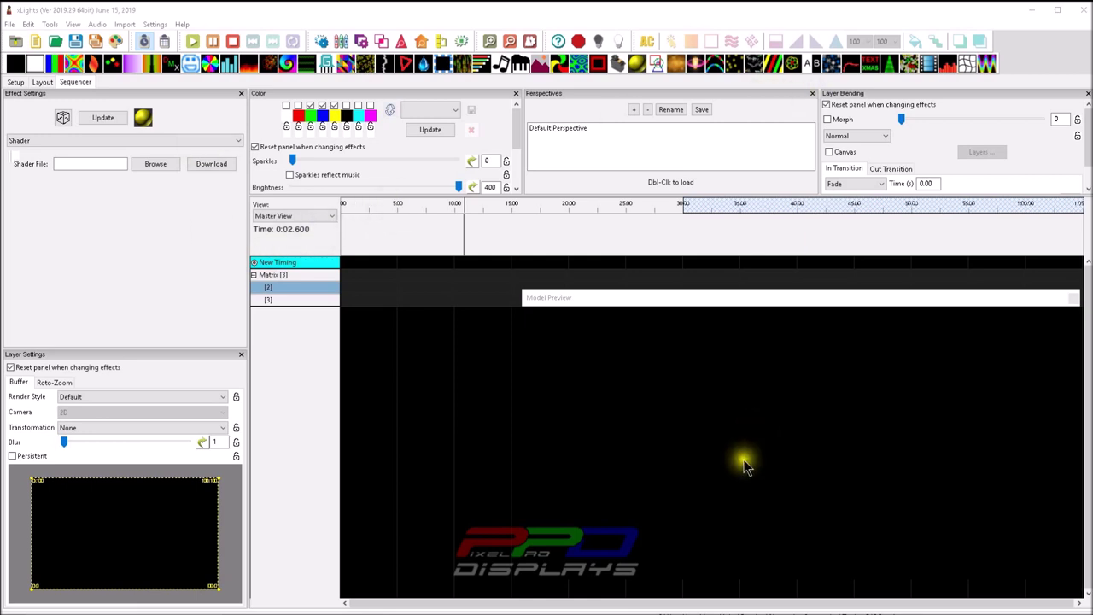
# Open the shader download library for the Shader effect and preview the Dimension Morphing Topography shader.
pyautogui.moveTo(836, 610)
pyautogui.click(114, 183)
pyautogui.click(211, 191)
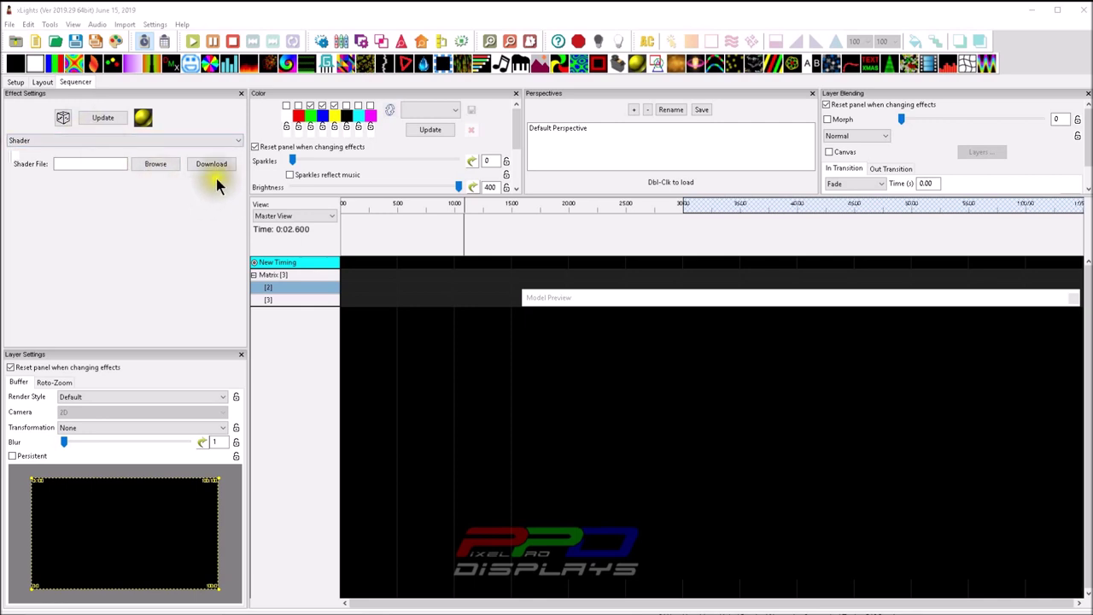
pyautogui.click(219, 163)
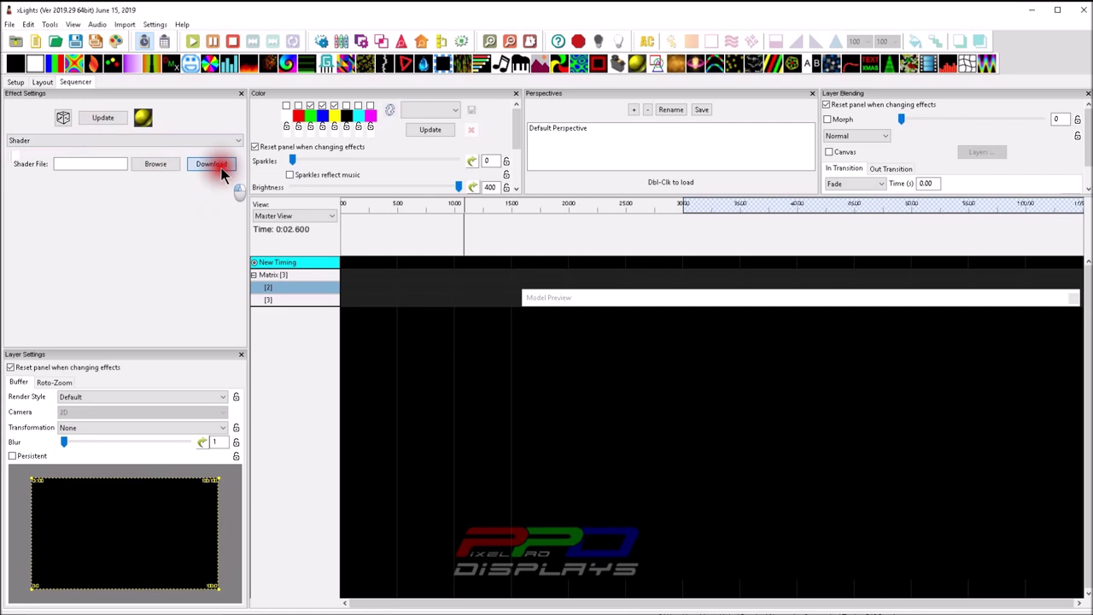
pyautogui.click(111, 125)
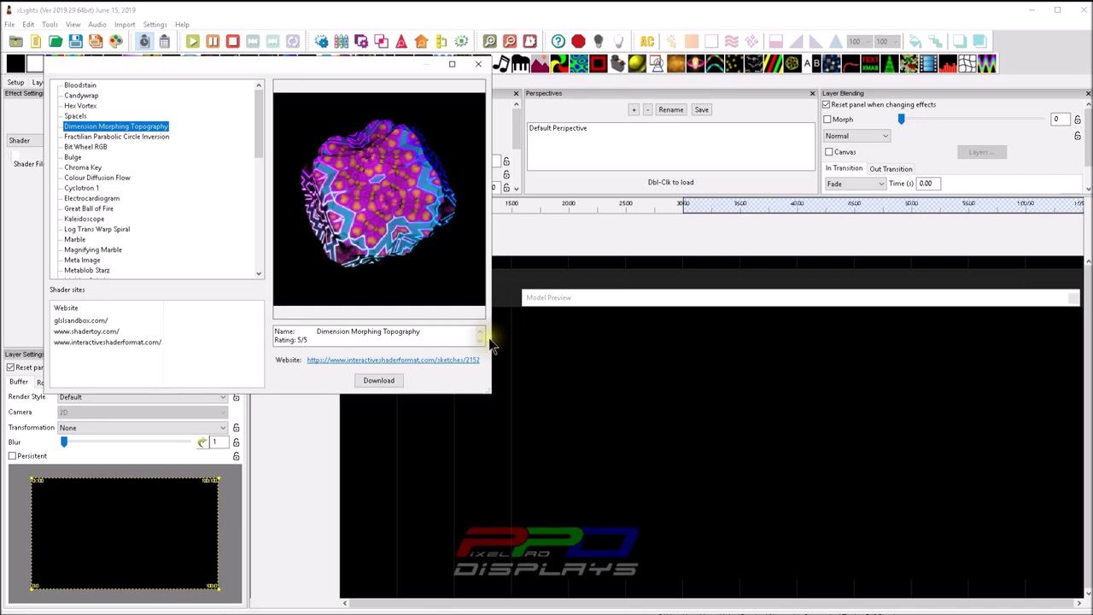
pyautogui.moveTo(149, 72); pyautogui.dragTo(264, 43)
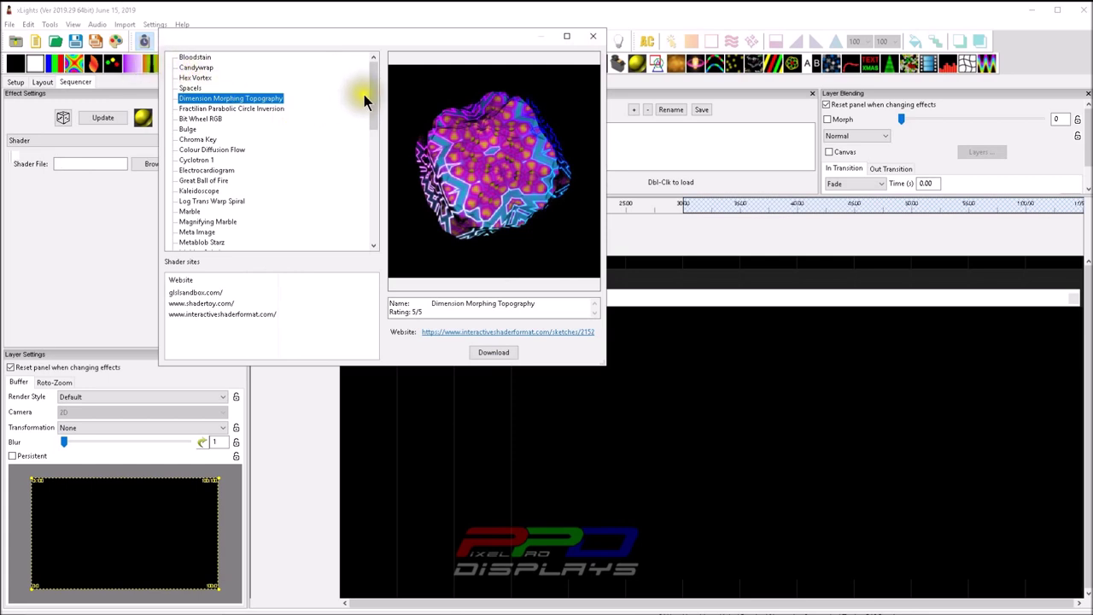
# Preview the Colour Diffusion Flow and VV Logo shaders and check their details and ratings.
pyautogui.scroll(-8, 361, 142)
pyautogui.scroll(7, 345, 200)
pyautogui.scroll(1, 358, 122)
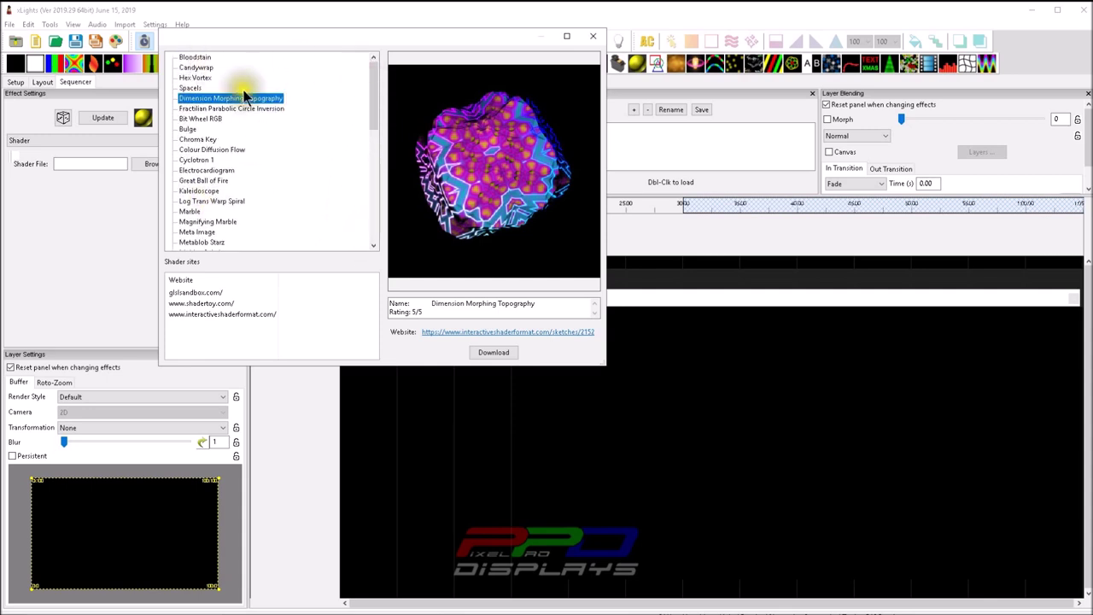
pyautogui.click(215, 151)
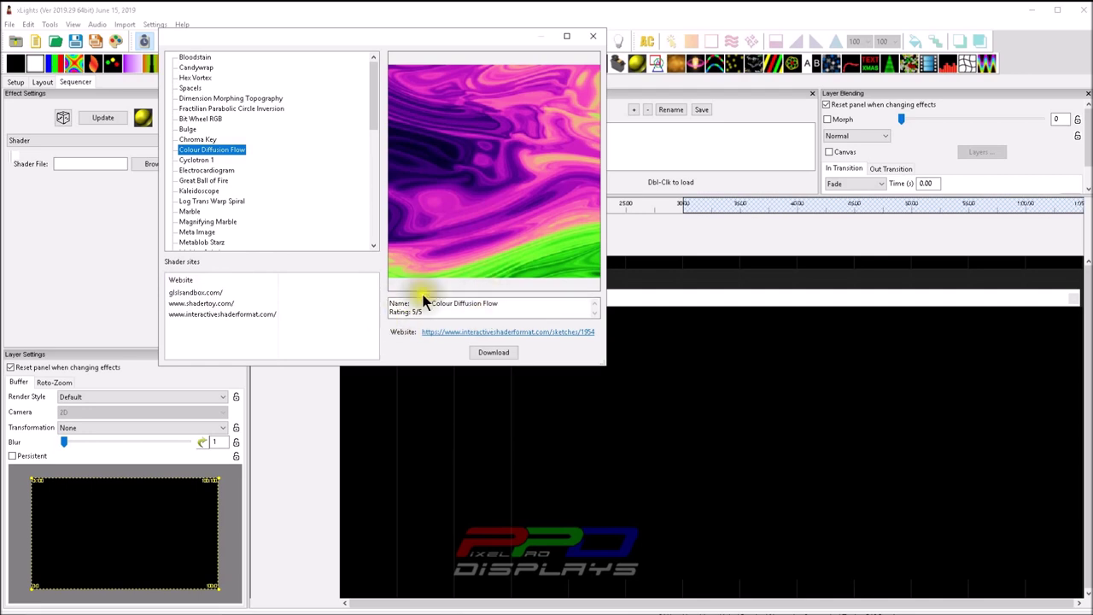
pyautogui.moveTo(446, 305)
pyautogui.mouseDown()
pyautogui.moveTo(397, 311)
pyautogui.moveTo(439, 314)
pyautogui.moveTo(398, 315)
pyautogui.moveTo(426, 307)
pyautogui.mouseUp()
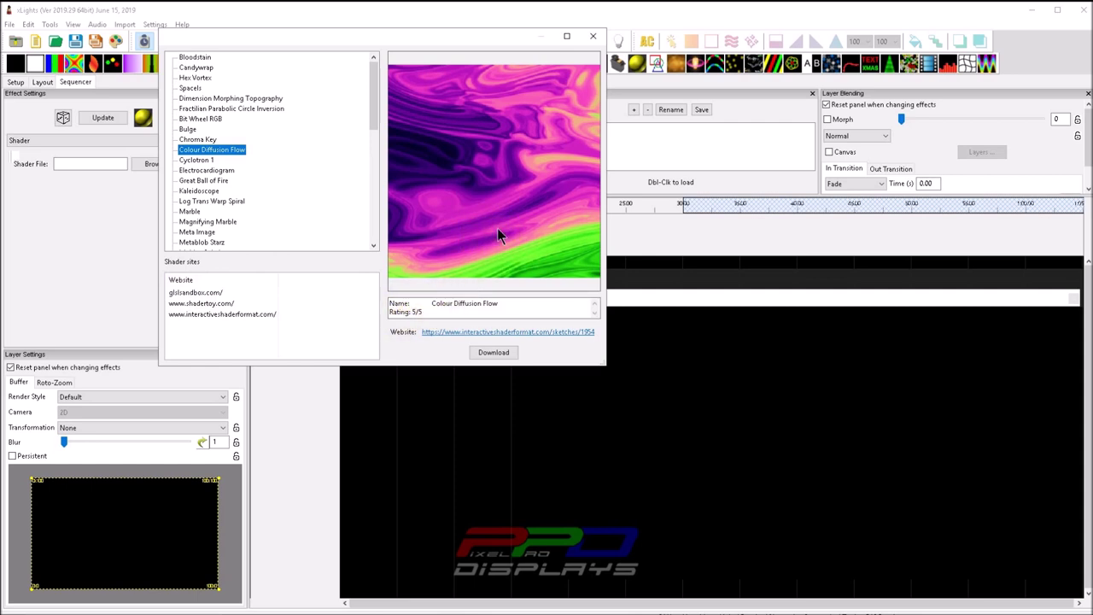
pyautogui.scroll(-10, 278, 229)
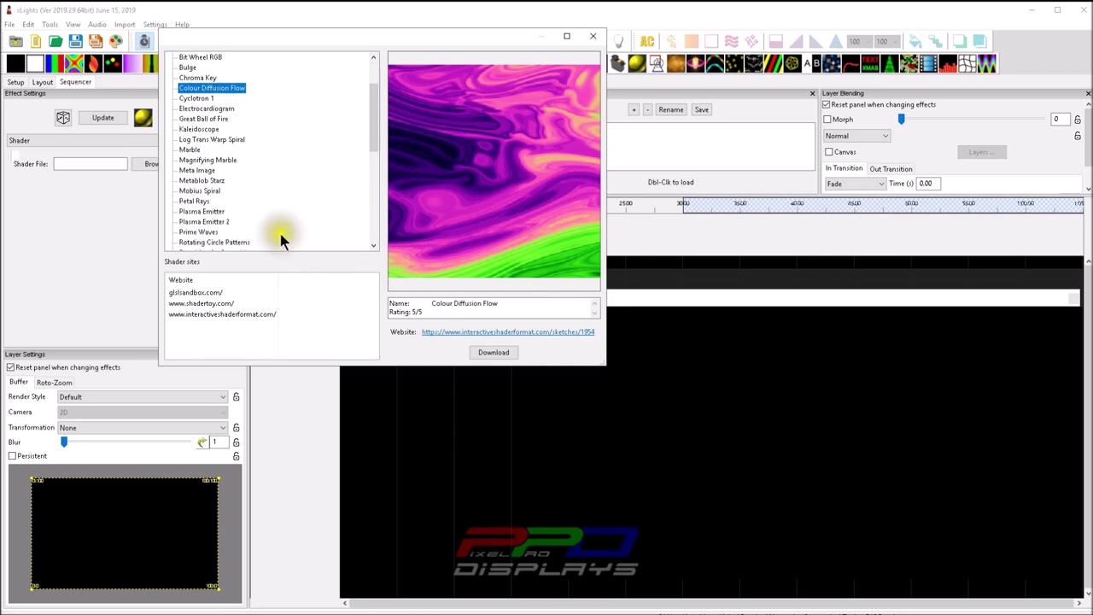
pyautogui.click(192, 242)
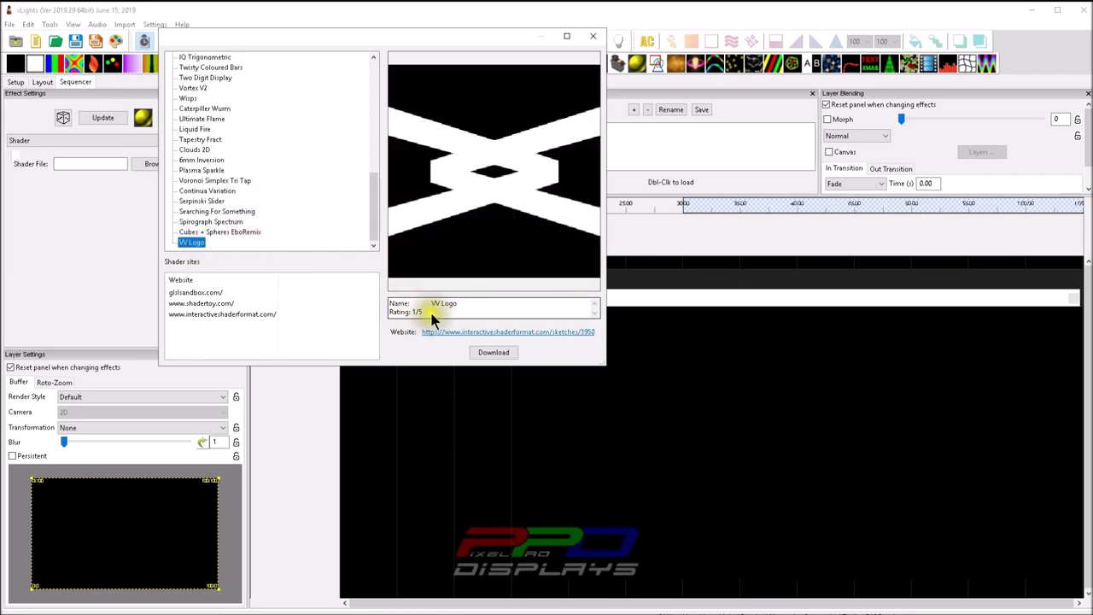
# Preview Kaleidoscope, Great Ball of Fire, Electrocardiogram and Cyclotron 1, and download the Colour Diffusion Flow shader.
pyautogui.scroll(10, 256, 128)
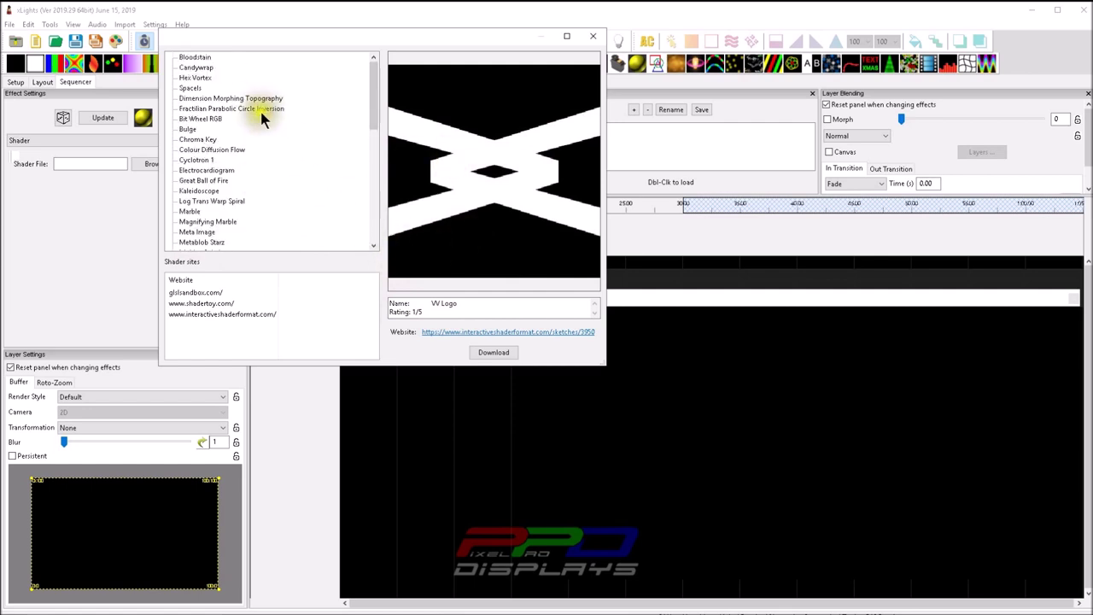
pyautogui.scroll(-2, 213, 121)
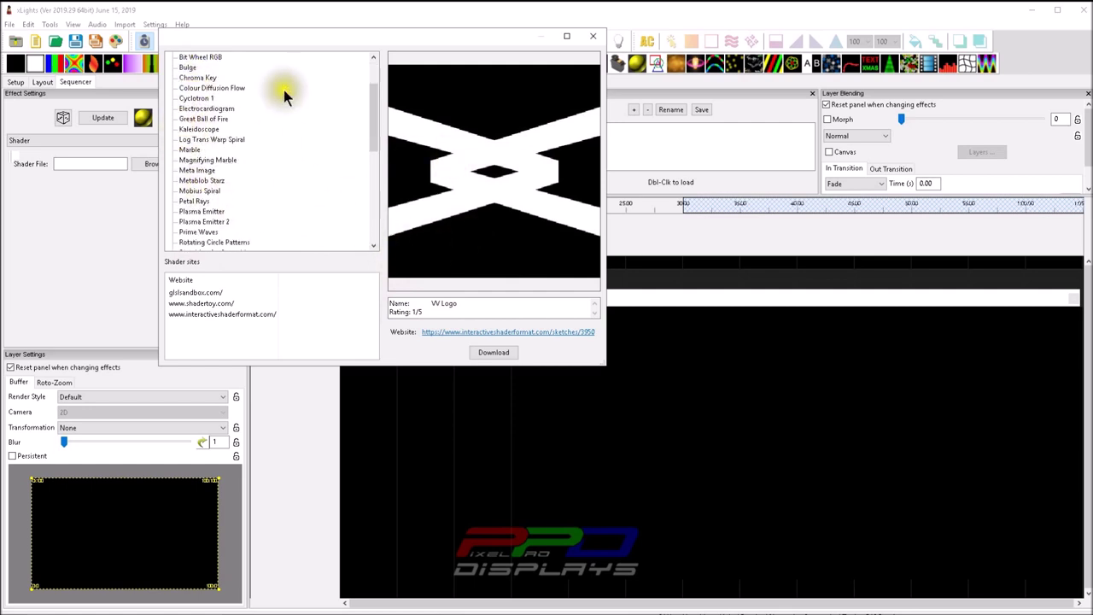
pyautogui.click(193, 129)
pyautogui.click(201, 119)
pyautogui.click(207, 108)
pyautogui.click(205, 98)
pyautogui.click(209, 88)
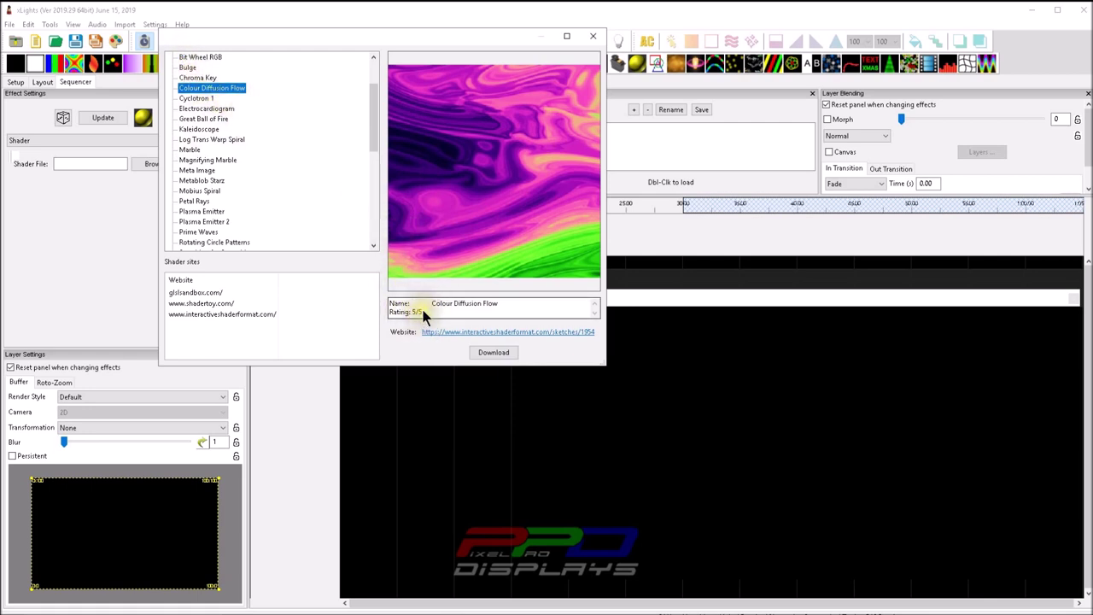
pyautogui.click(492, 353)
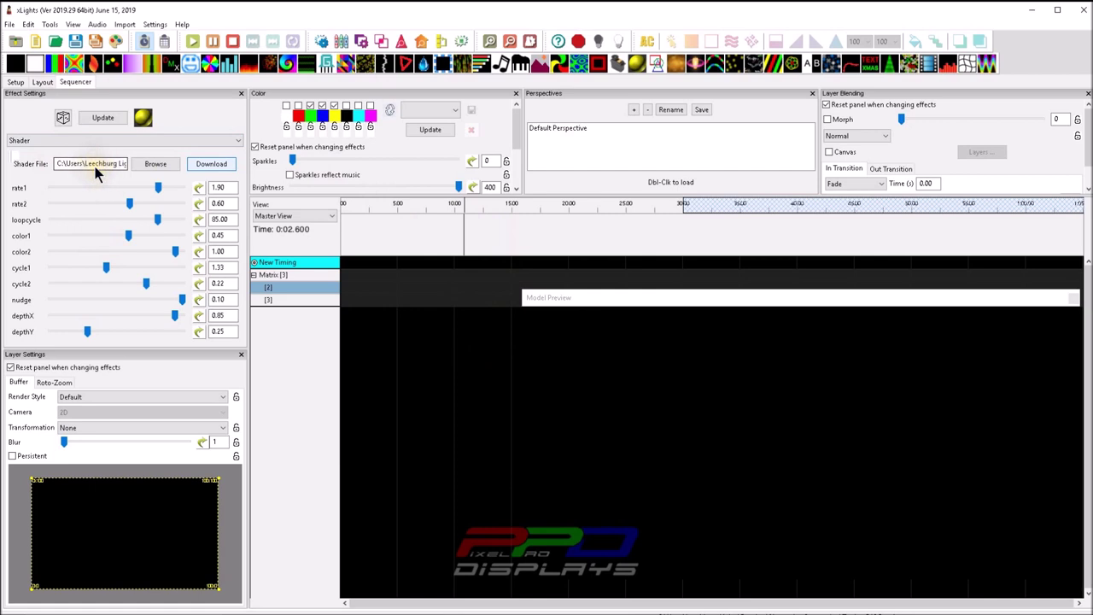
# Inspect the folder where the downloaded shader files are stored, and close the file browser without choosing a file.
pyautogui.click(146, 169)
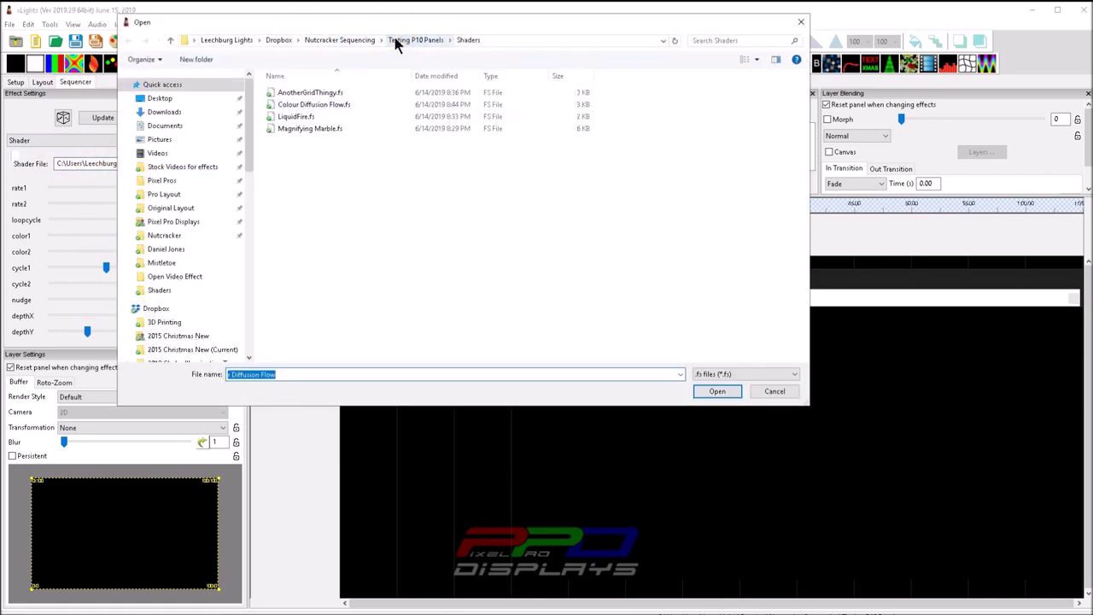
pyautogui.click(436, 47)
pyautogui.click(467, 39)
pyautogui.click(446, 42)
pyautogui.click(756, 392)
# Choose the Testing P10 Panels folder as the show directory in the setup.
pyautogui.click(15, 82)
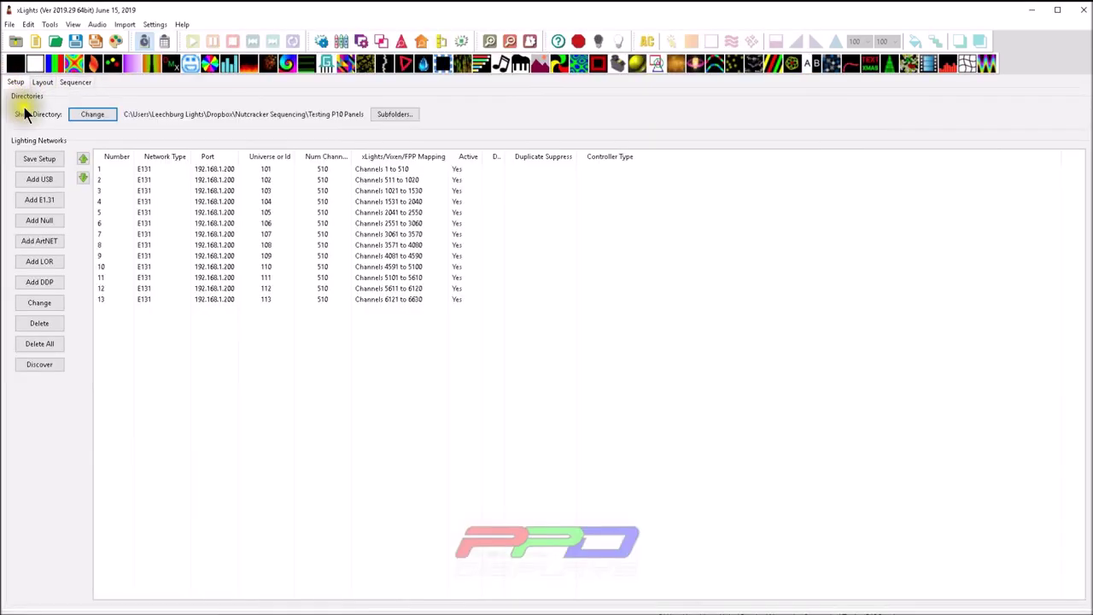
pyautogui.click(101, 115)
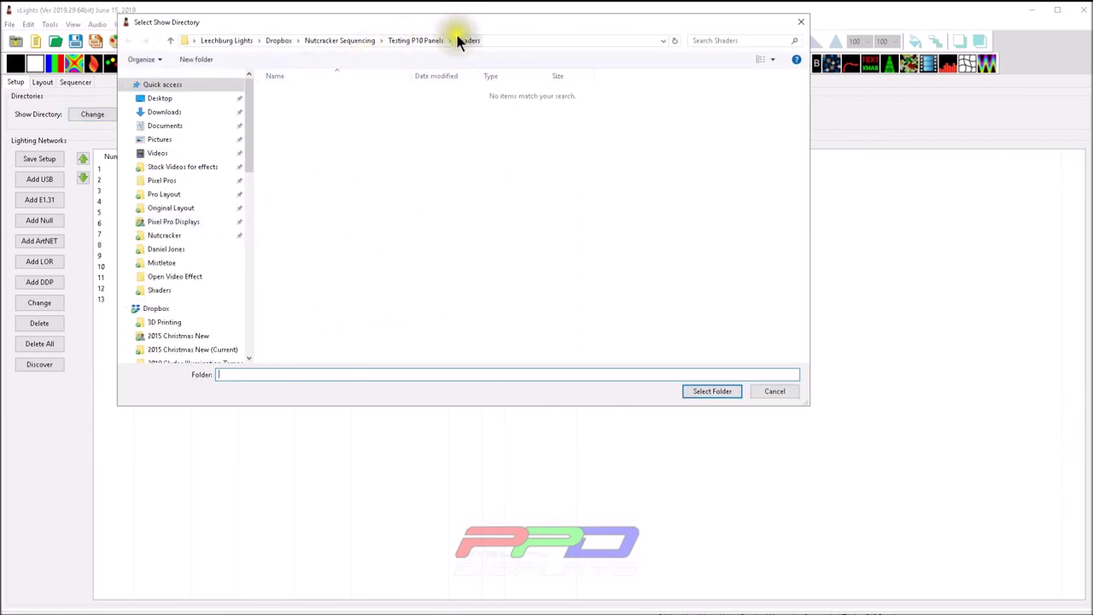
pyautogui.click(422, 42)
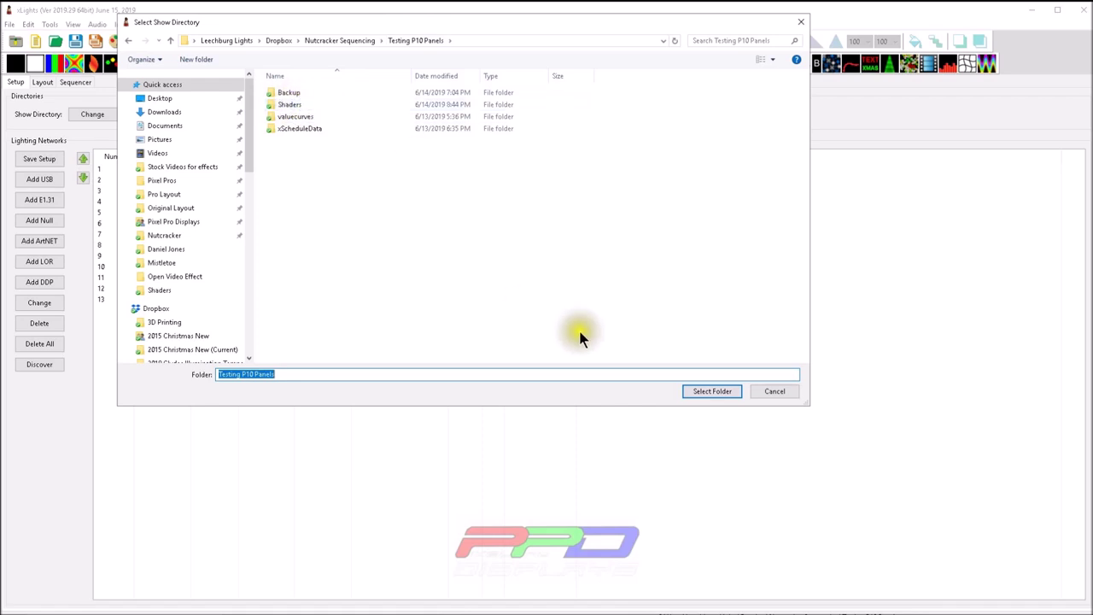
pyautogui.click(740, 391)
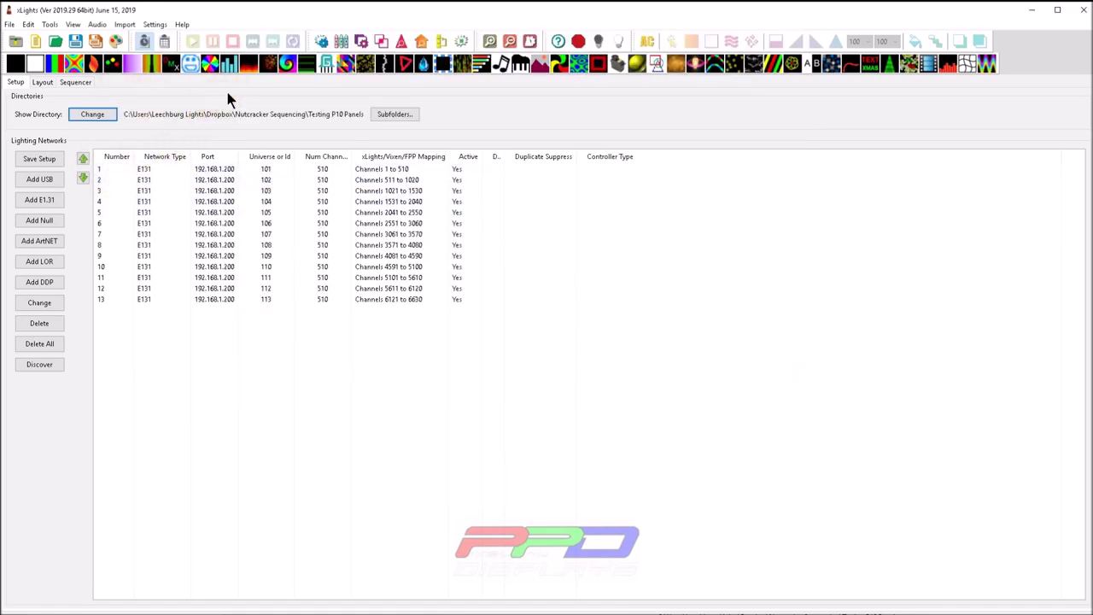
# Return to the sequencer and place the Colour Diffusion Flow shader effect on the first layer of the Matrix model.
pyautogui.click(74, 83)
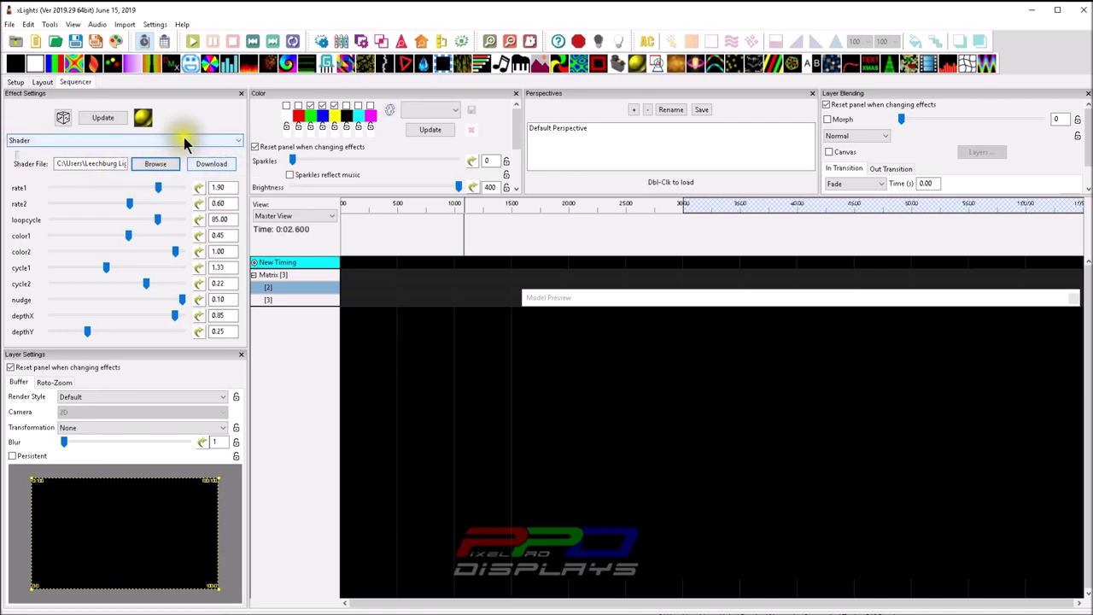
pyautogui.click(212, 164)
pyautogui.moveTo(387, 278); pyautogui.dragTo(515, 275)
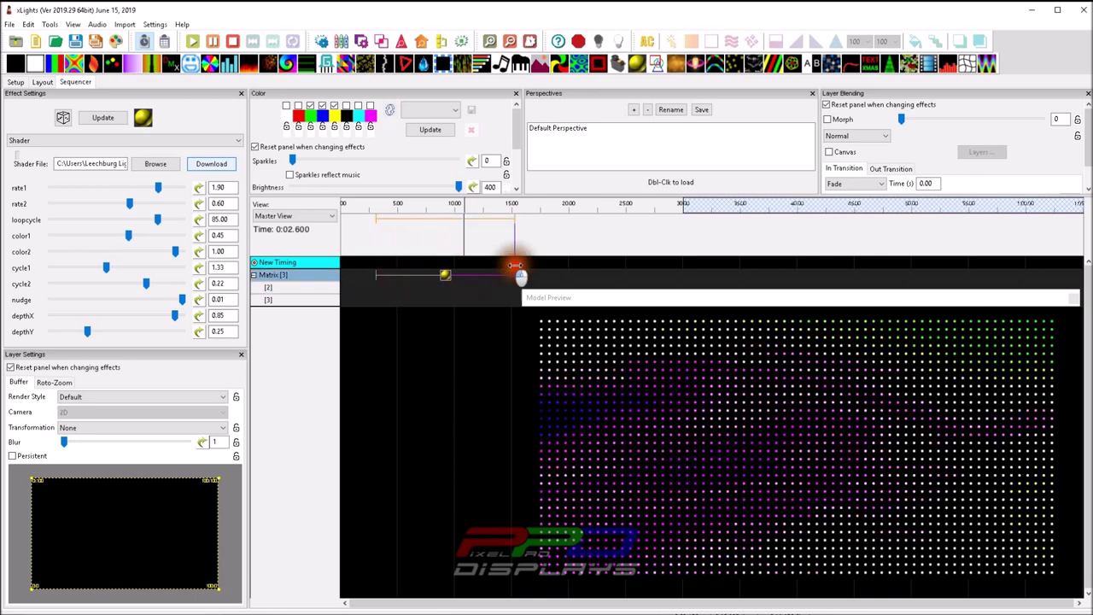
# Shrink the Model Preview window and move it clear of the Matrix rows in the timeline.
pyautogui.moveTo(593, 297)
pyautogui.mouseDown()
pyautogui.moveTo(570, 309)
pyautogui.moveTo(587, 309)
pyautogui.mouseUp()
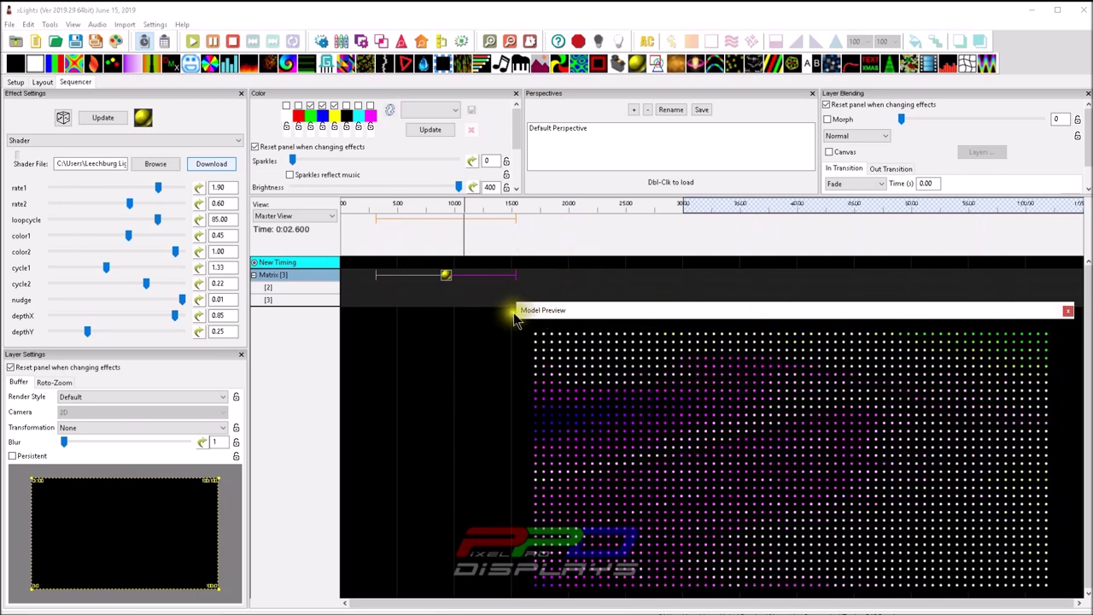
pyautogui.moveTo(514, 298); pyautogui.dragTo(722, 359)
pyautogui.click(792, 359)
pyautogui.moveTo(790, 369); pyautogui.dragTo(742, 361)
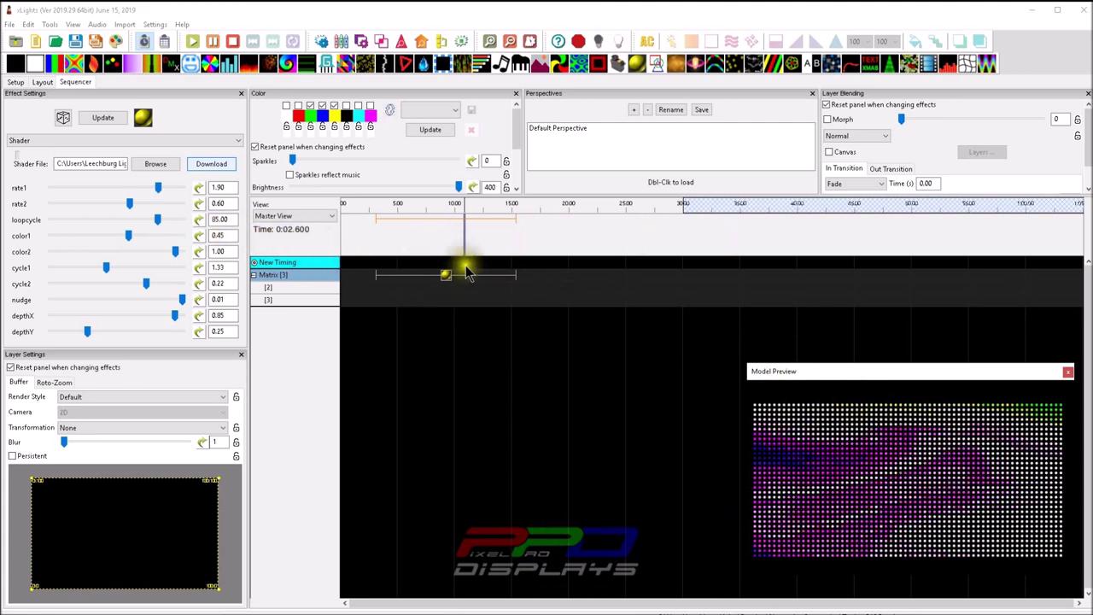
# Set the shader effect's rate2 to 0.00, loopcycle to 37.00, color1 to -2.48, nudge to 0.00 and depthX to 0.68.
pyautogui.moveTo(128, 239); pyautogui.dragTo(53, 238)
pyautogui.moveTo(158, 219); pyautogui.dragTo(78, 220)
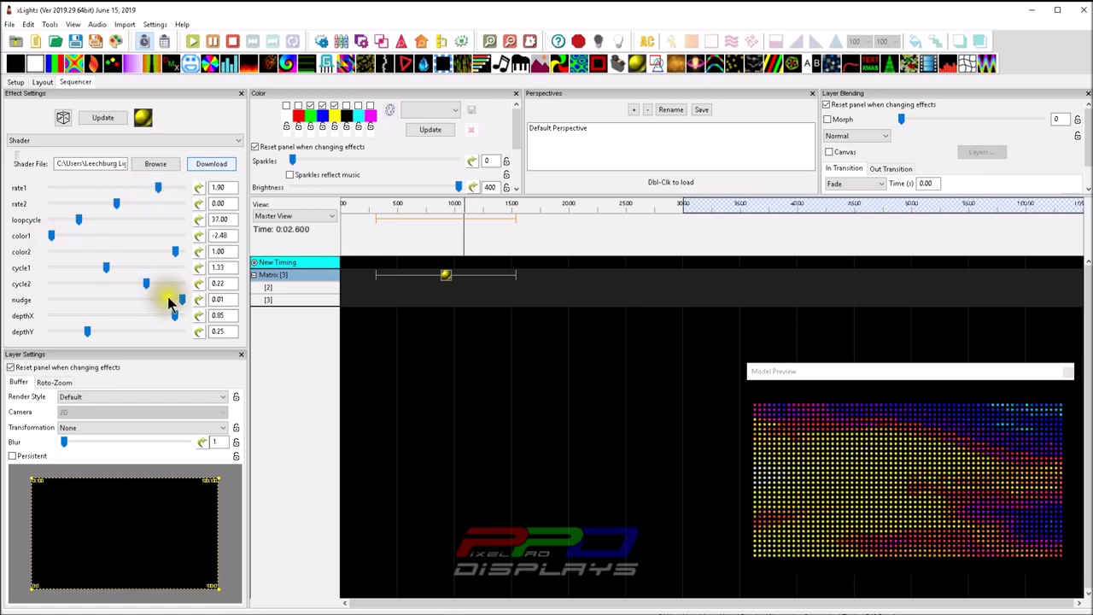
pyautogui.moveTo(170, 301); pyautogui.dragTo(51, 300)
pyautogui.moveTo(173, 317); pyautogui.dragTo(151, 315)
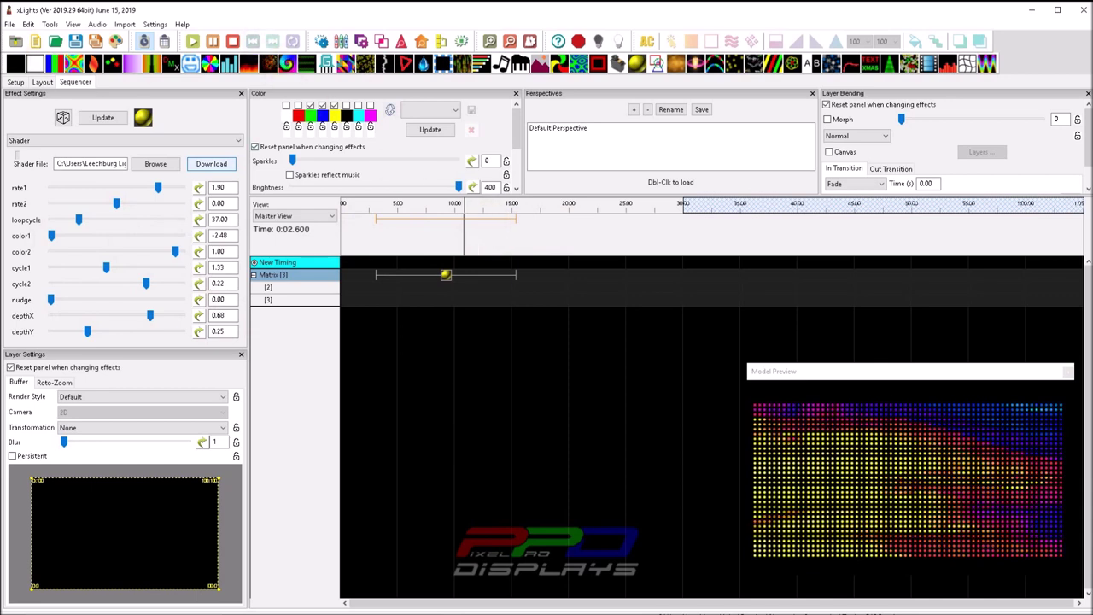
pyautogui.click(210, 164)
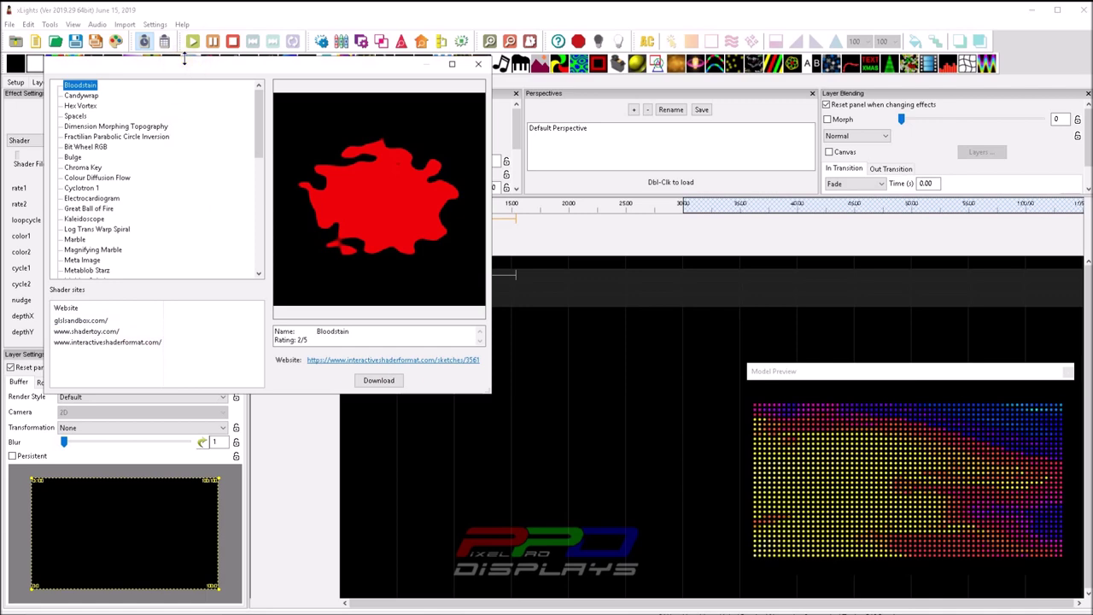
pyautogui.moveTo(180, 71); pyautogui.dragTo(470, 44)
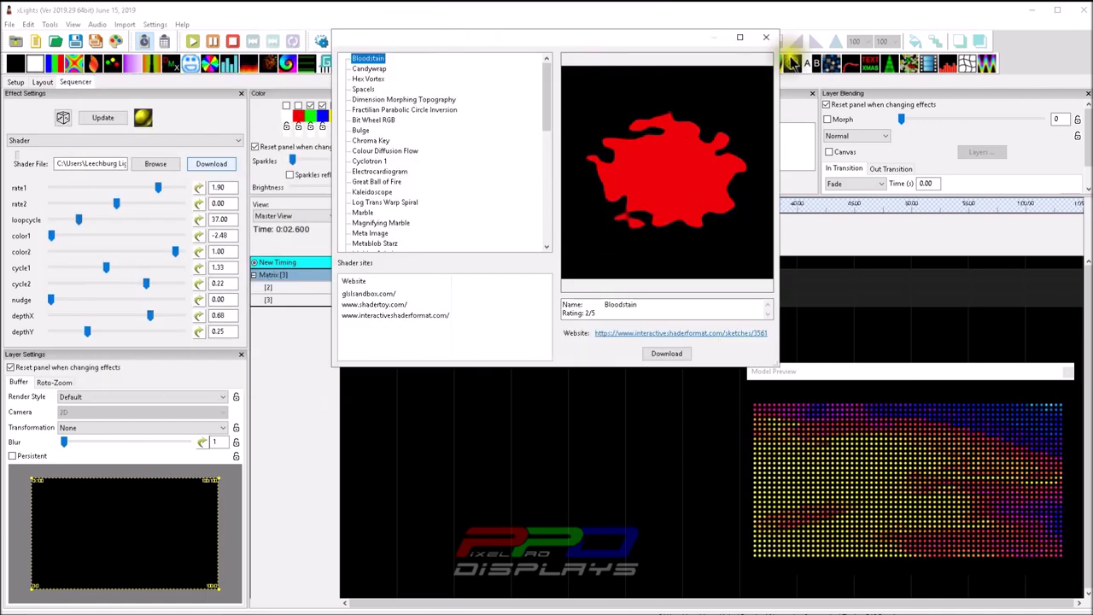
pyautogui.click(391, 317)
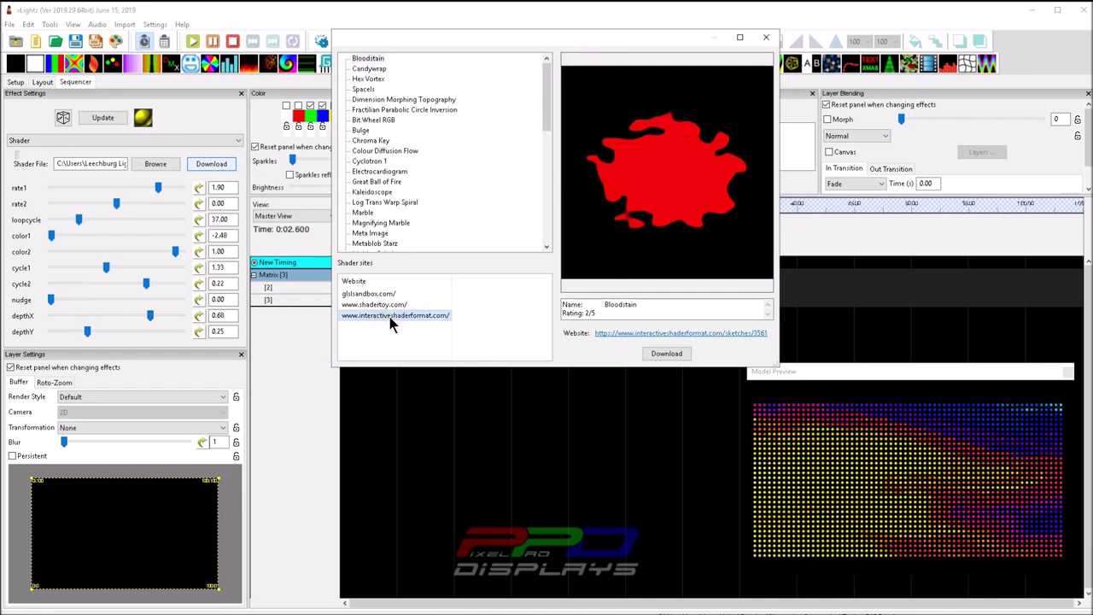
pyautogui.click(420, 317)
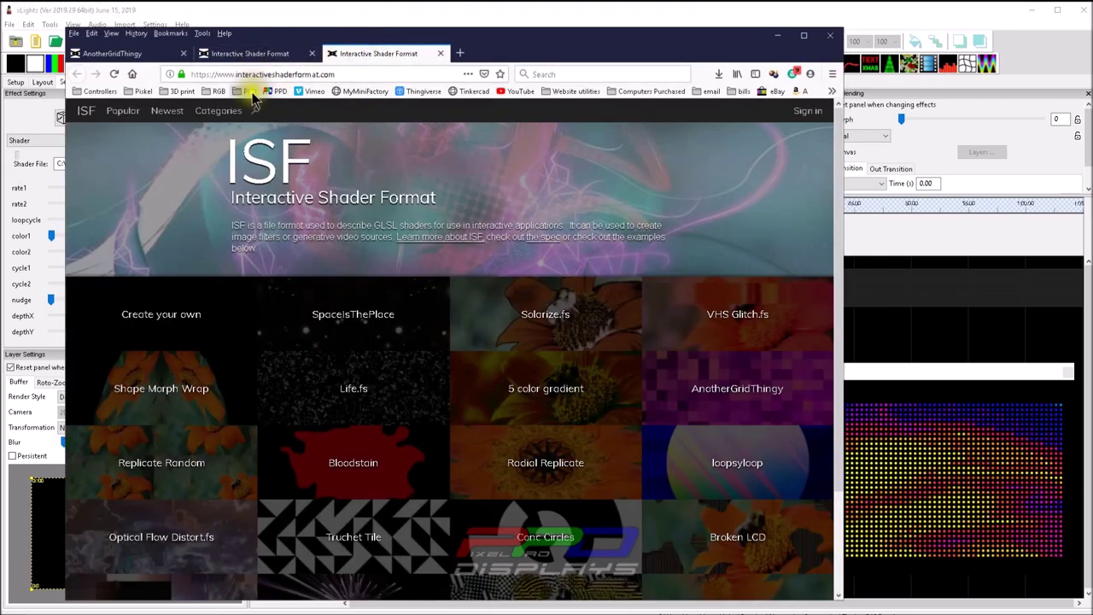
pyautogui.click(183, 53)
pyautogui.click(183, 53)
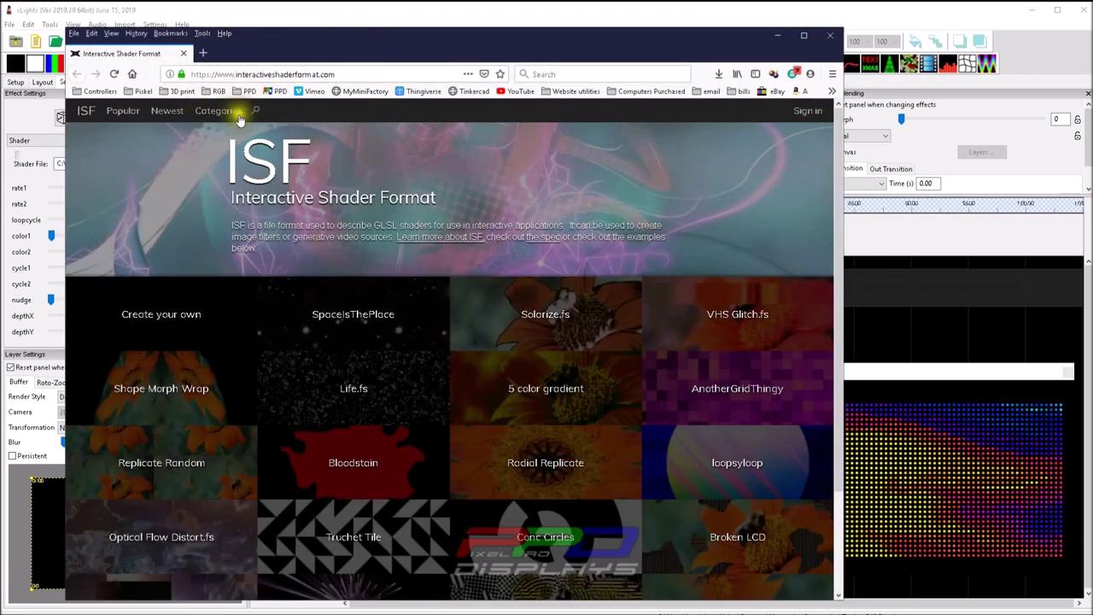
# Maximize the browser window, browse the ISF shader gallery, and open the Solarize.fs shader in a new tab.
pyautogui.moveTo(363, 38); pyautogui.dragTo(427, 22)
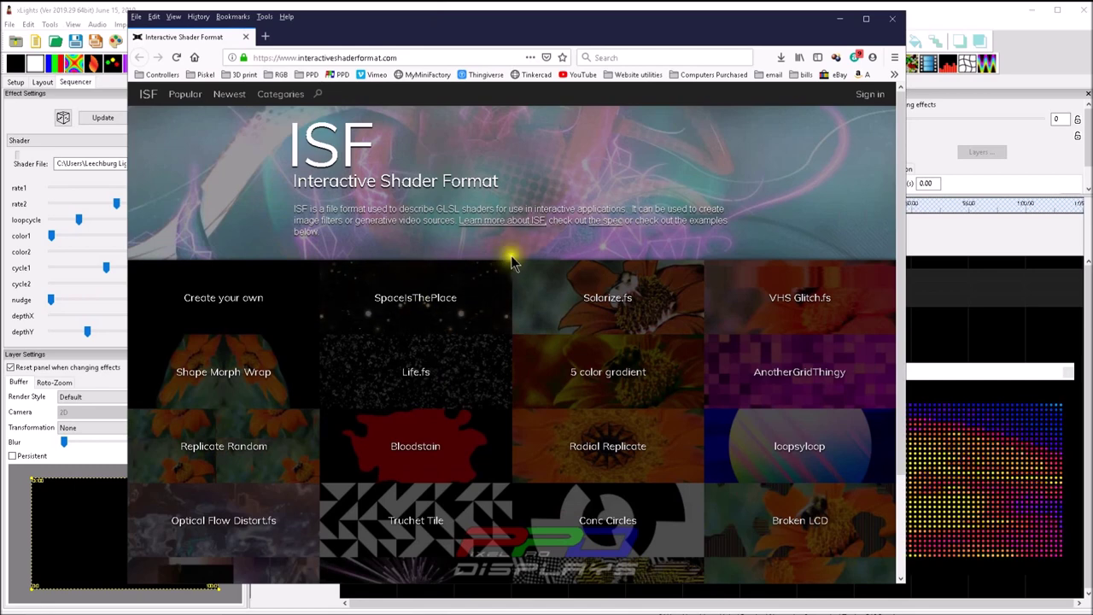
pyautogui.scroll(-3, 521, 256)
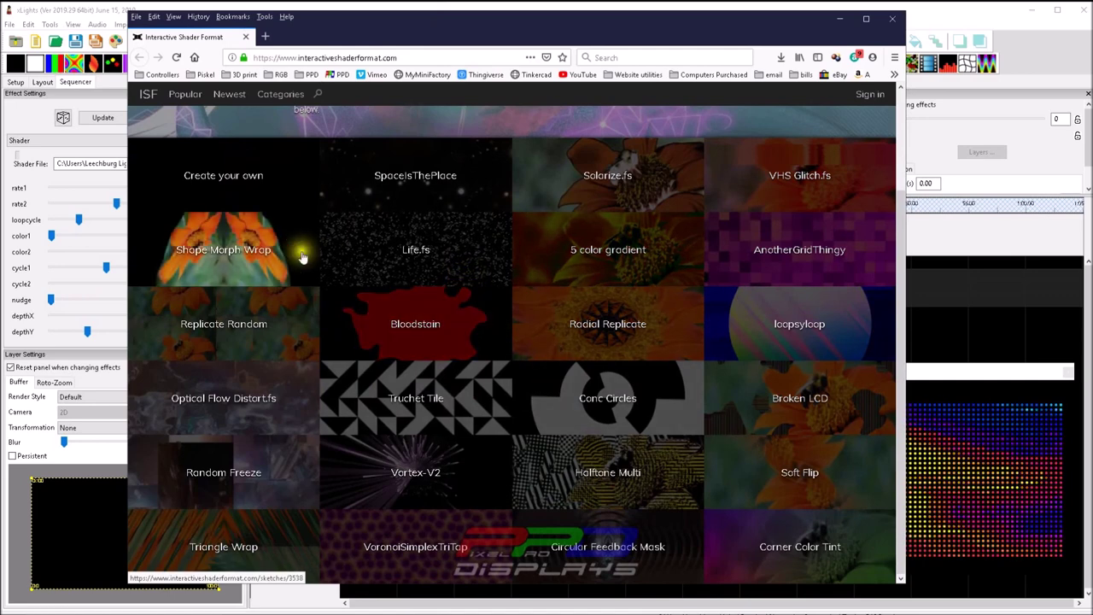
pyautogui.click(867, 26)
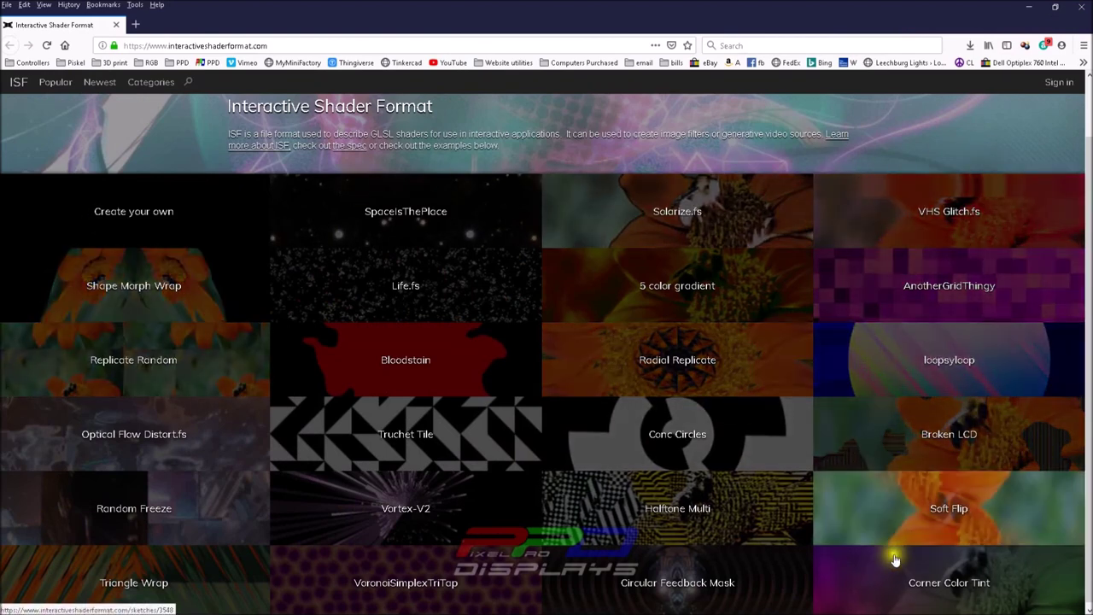
pyautogui.scroll(-1, 329, 324)
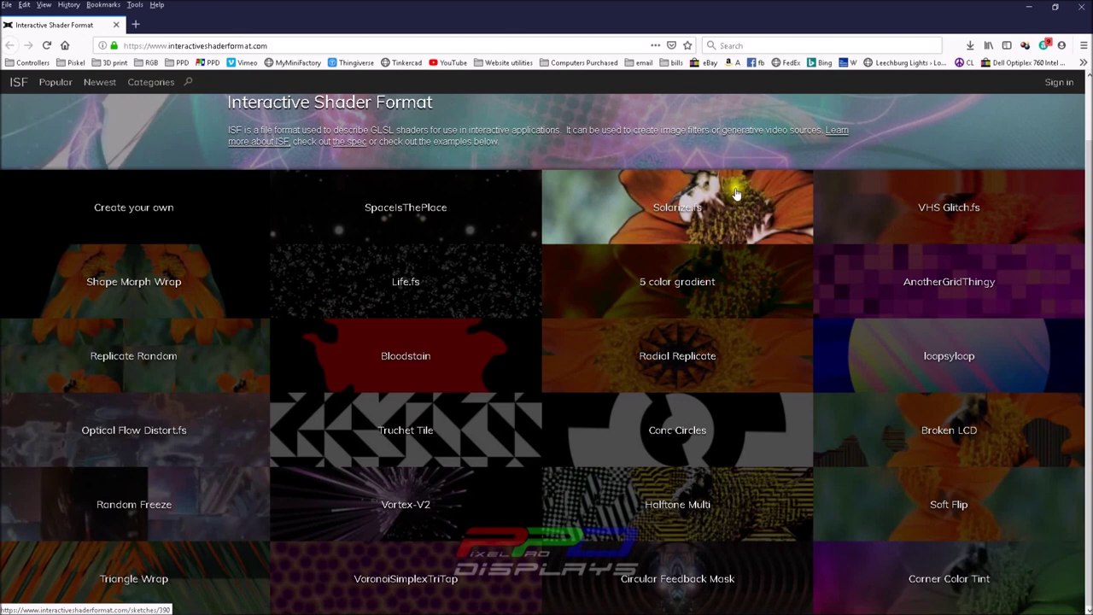
pyautogui.rightClick(599, 224)
pyautogui.click(619, 230)
pyautogui.click(198, 25)
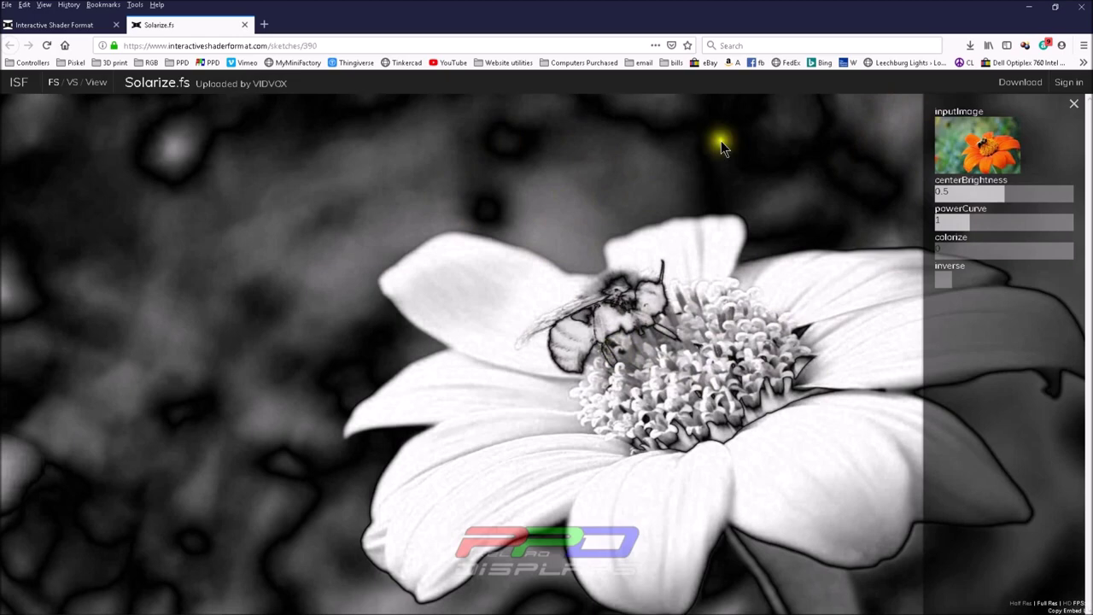
# Set the Solarize.fs preview's centerBrightness to 0.67, powerCurve to 0.33 and colorize to 0.46.
pyautogui.moveTo(1008, 200)
pyautogui.mouseDown()
pyautogui.moveTo(945, 210)
pyautogui.moveTo(1027, 203)
pyautogui.mouseUp()
pyautogui.moveTo(960, 224); pyautogui.dragTo(999, 248)
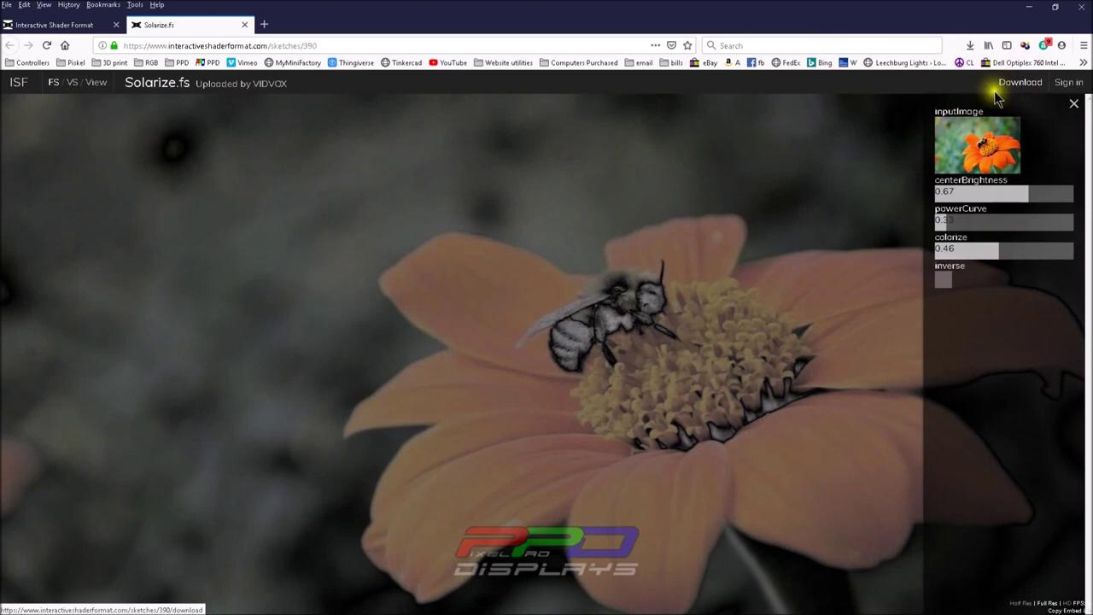
# Open the Conc Circles shader from the ISF gallery in a new tab and set its preview's num_rings to 11.36.
pyautogui.click(53, 25)
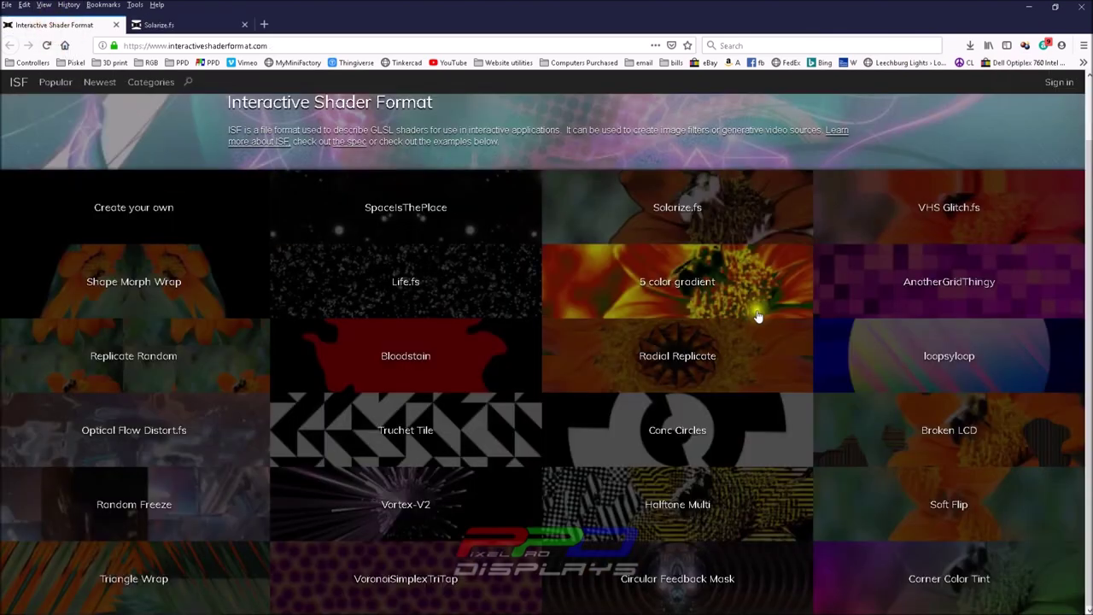
pyautogui.rightClick(675, 437)
pyautogui.click(687, 442)
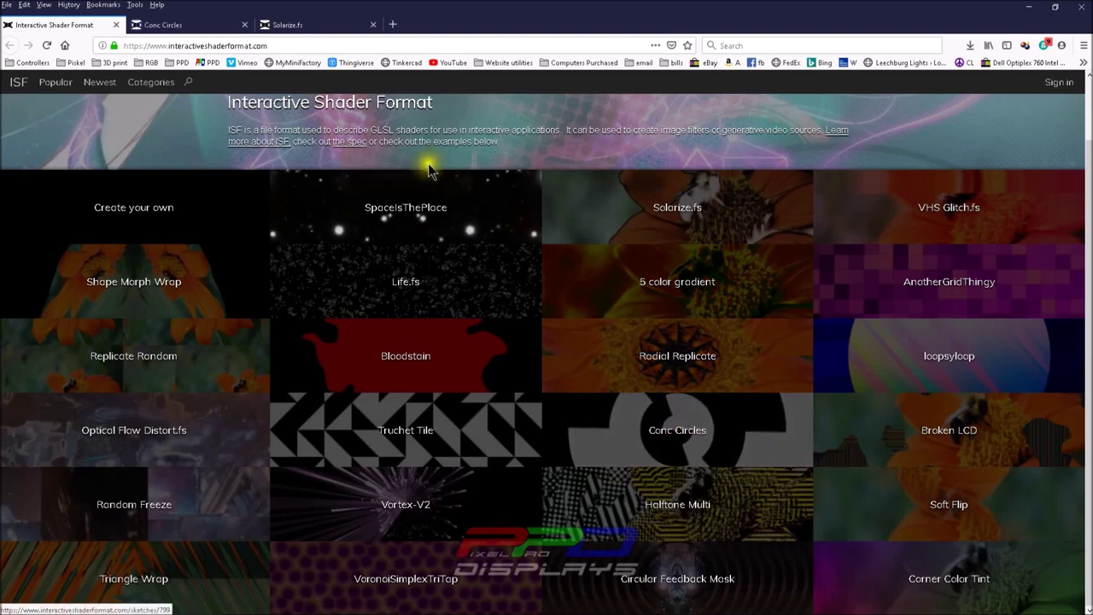
pyautogui.click(163, 25)
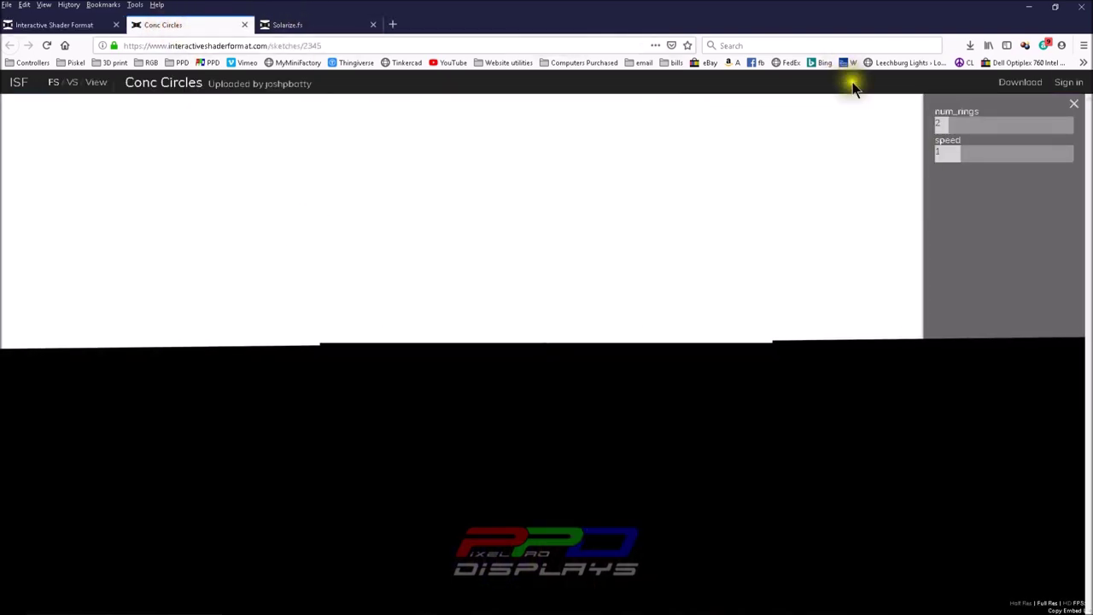
pyautogui.moveTo(939, 124); pyautogui.dragTo(1014, 126)
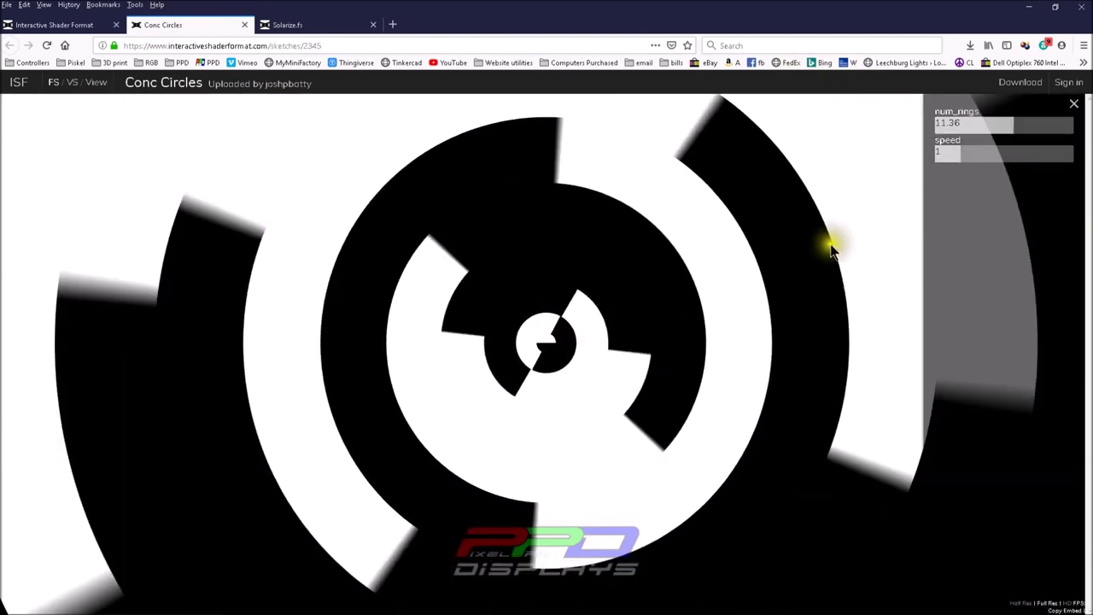
# Download the Conc Circles.fs shader and save the file.
pyautogui.click(1019, 82)
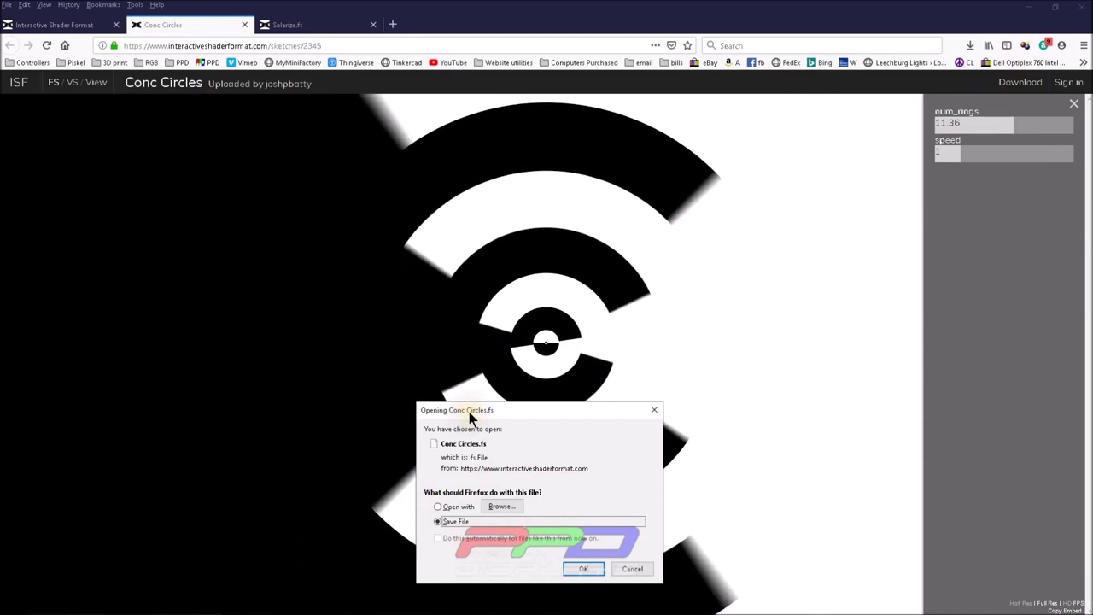
pyautogui.moveTo(469, 411); pyautogui.dragTo(543, 248)
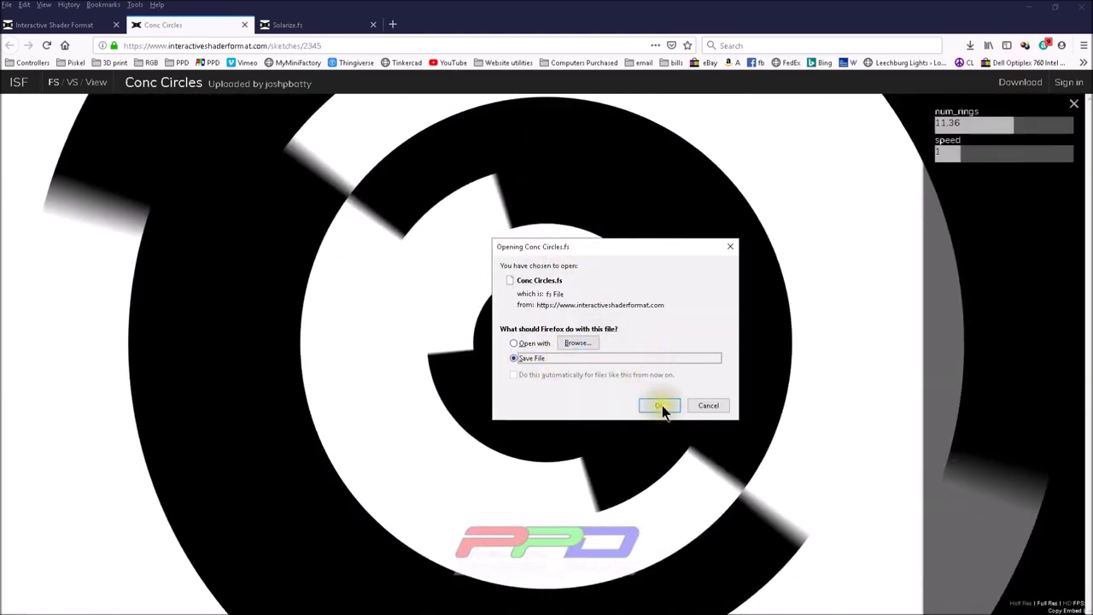
pyautogui.click(658, 405)
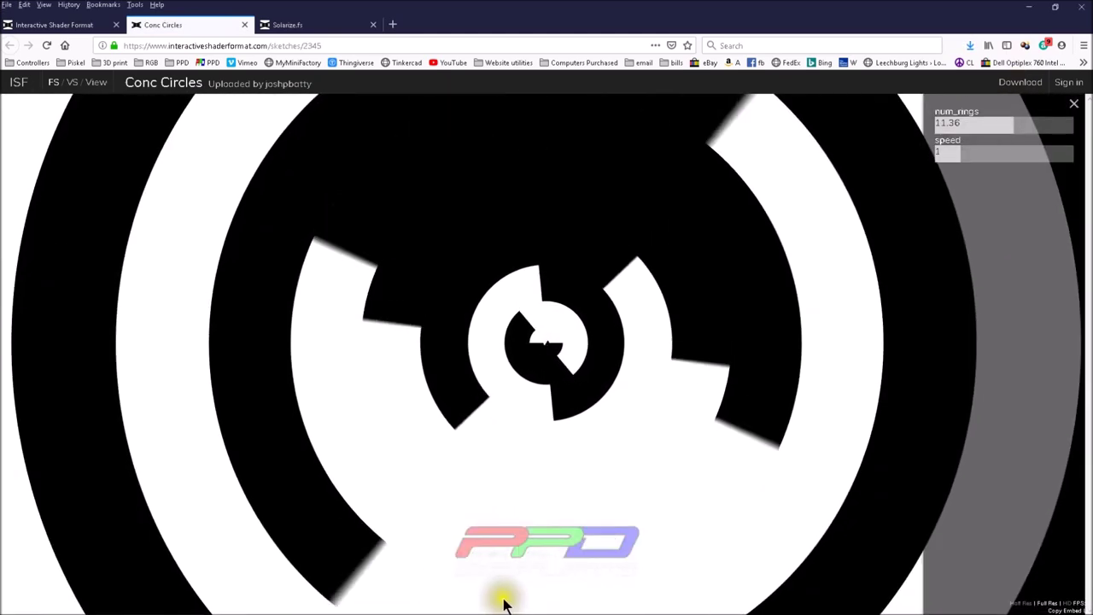
# Move the downloaded Conc Circles.fs from the Downloads folder to the Shaders folder inside Nutcracker Sequencing > Testing P10 Panels.
pyautogui.click(970, 46)
pyautogui.click(962, 74)
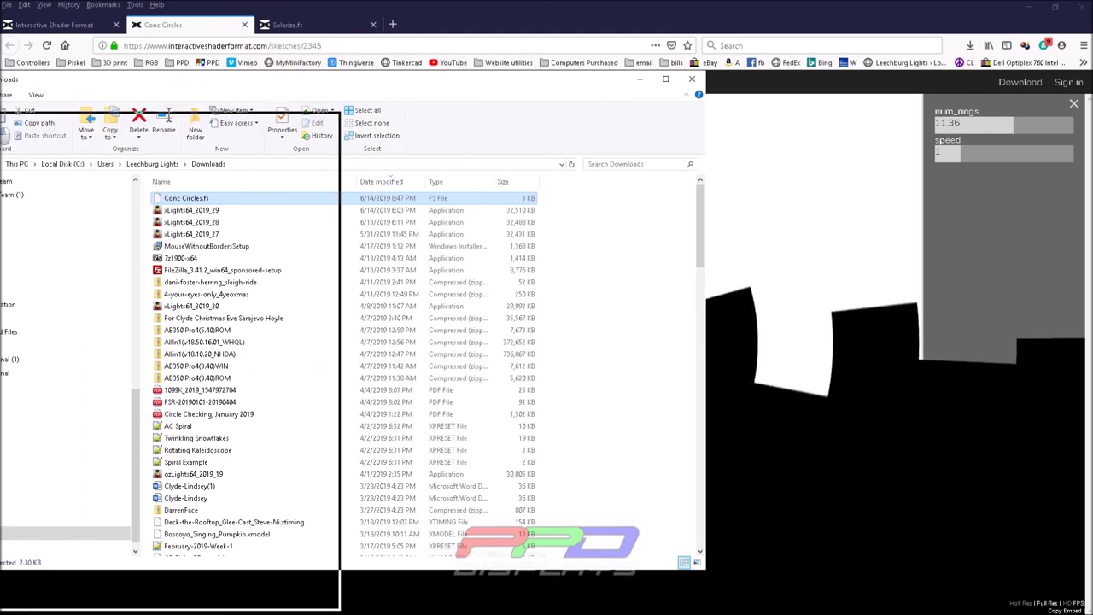
pyautogui.hotkey('alt', 'Tab')
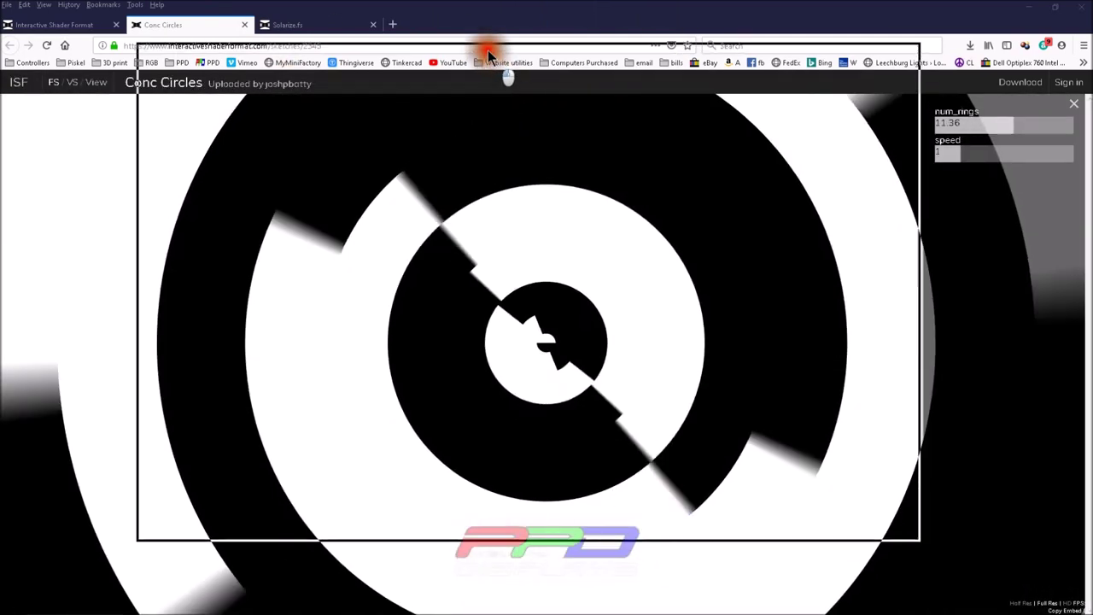
pyautogui.moveTo(487, 50); pyautogui.dragTo(488, 50)
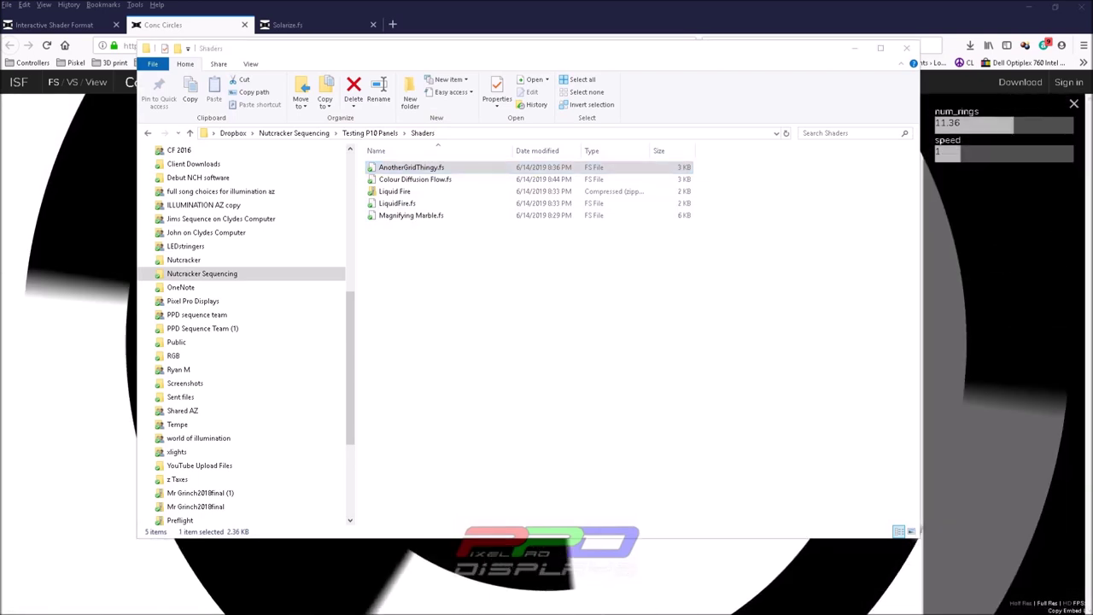
pyautogui.moveTo(1092, 384); pyautogui.dragTo(542, 315)
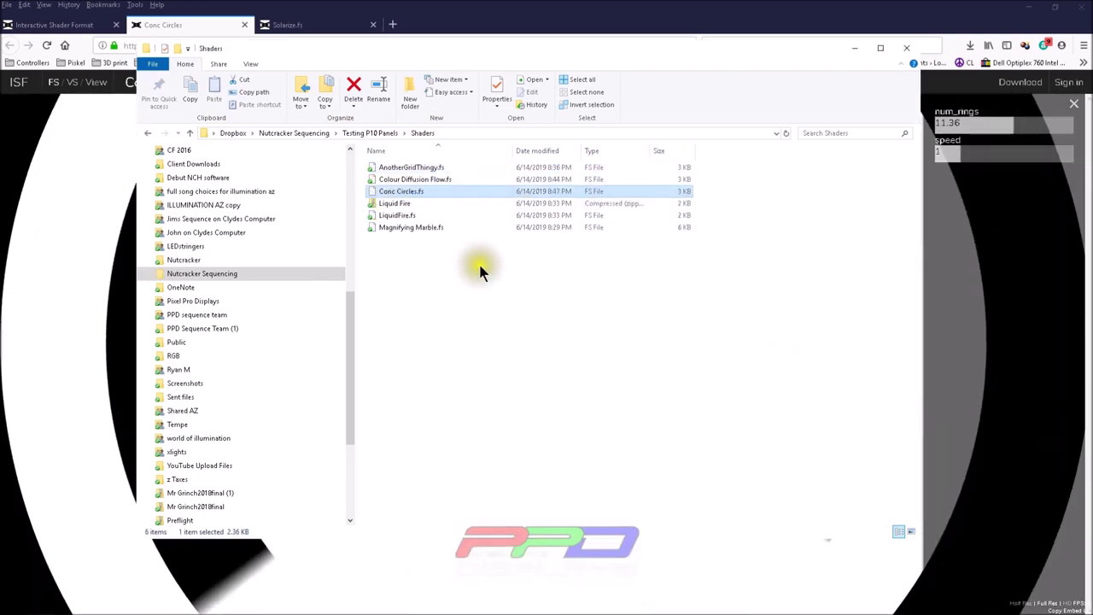
pyautogui.press('super+Down')
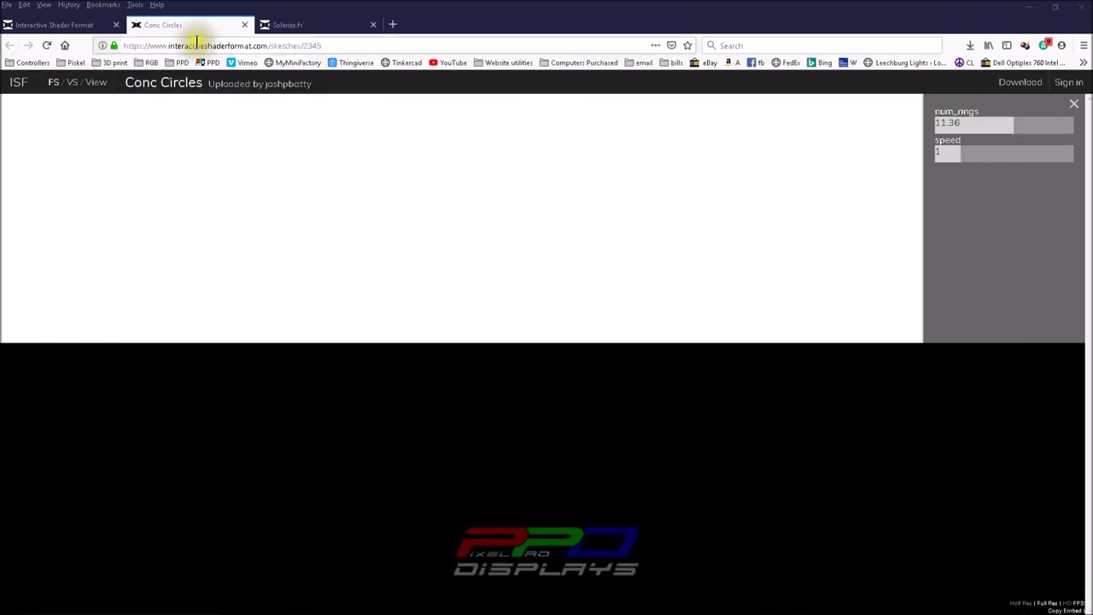
# Return to xLights, close the shader library, and load Conc Circles.fs as the matrix effect's shader file.
pyautogui.click(1078, 10)
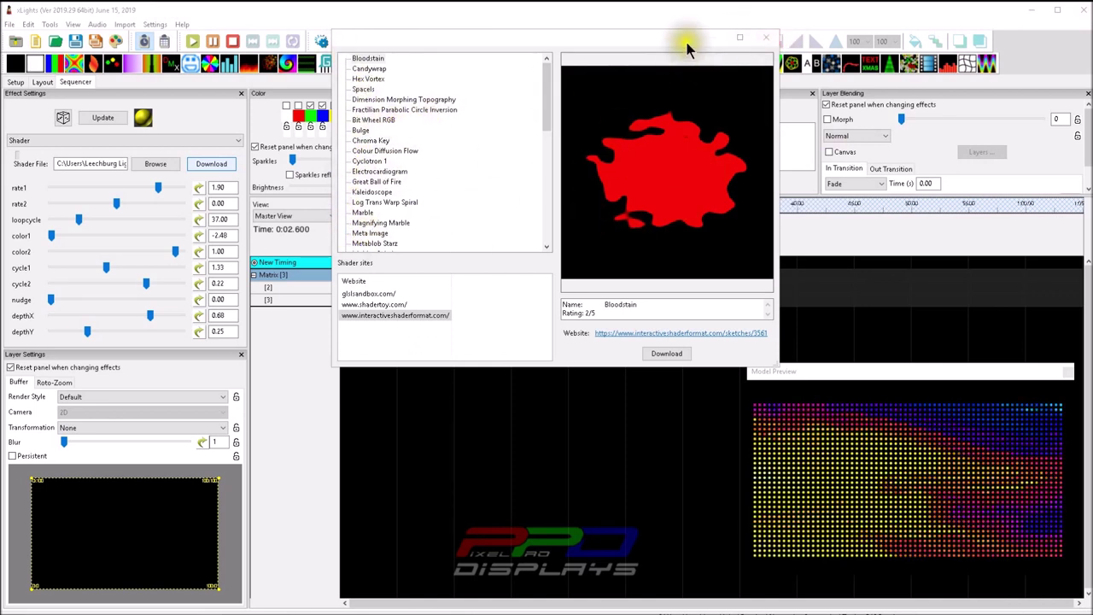
pyautogui.click(766, 39)
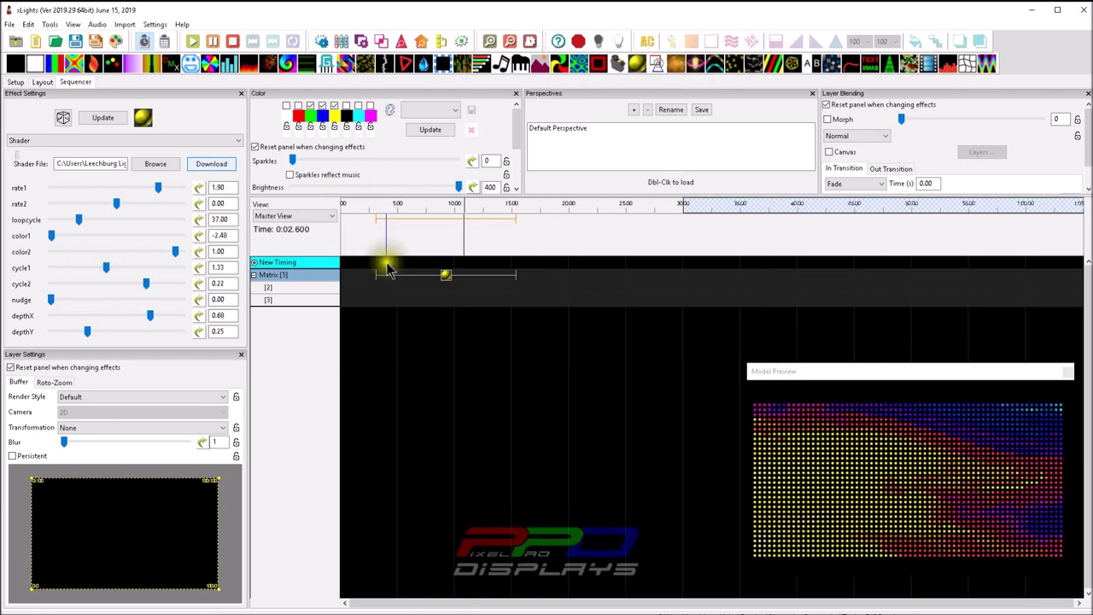
pyautogui.click(153, 165)
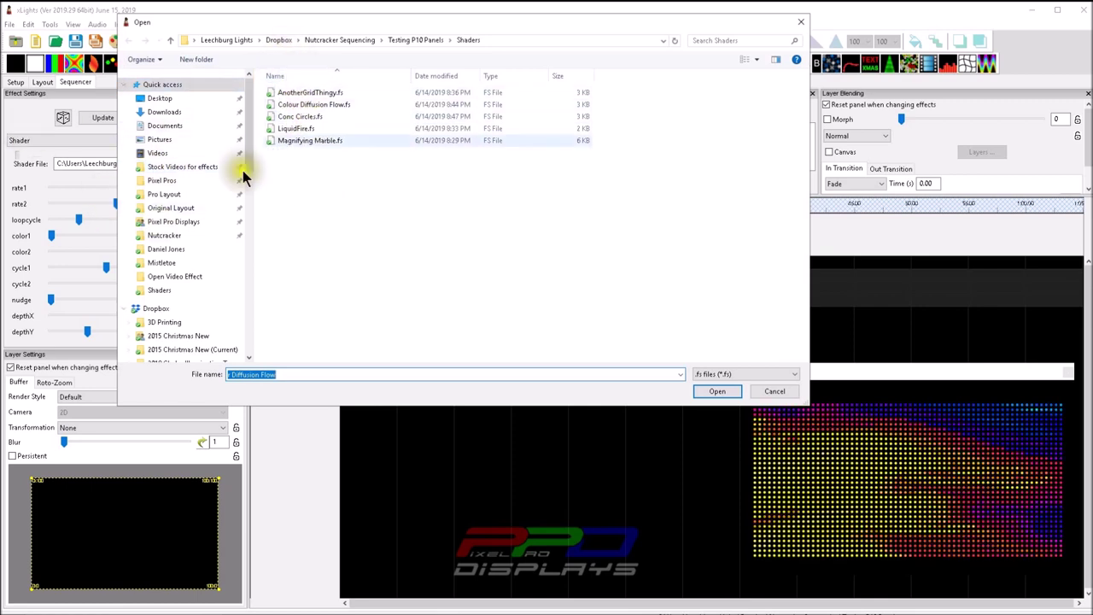
pyautogui.doubleClick(283, 117)
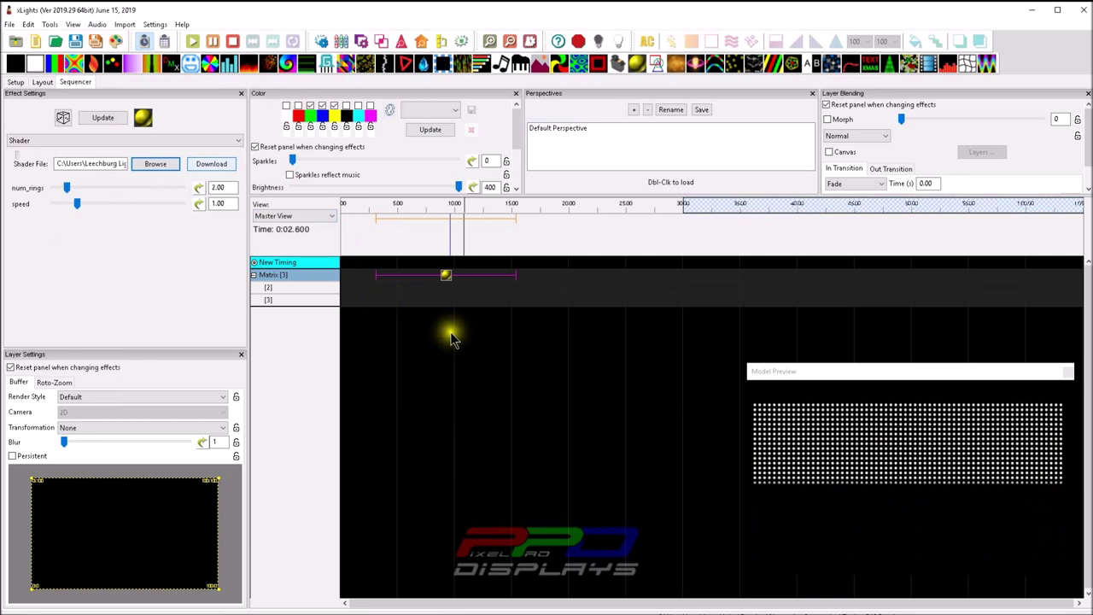
# Set the Conc Circles shader effect's num_rings to 15.38 and speed to 3.13.
pyautogui.moveTo(819, 381); pyautogui.dragTo(822, 308)
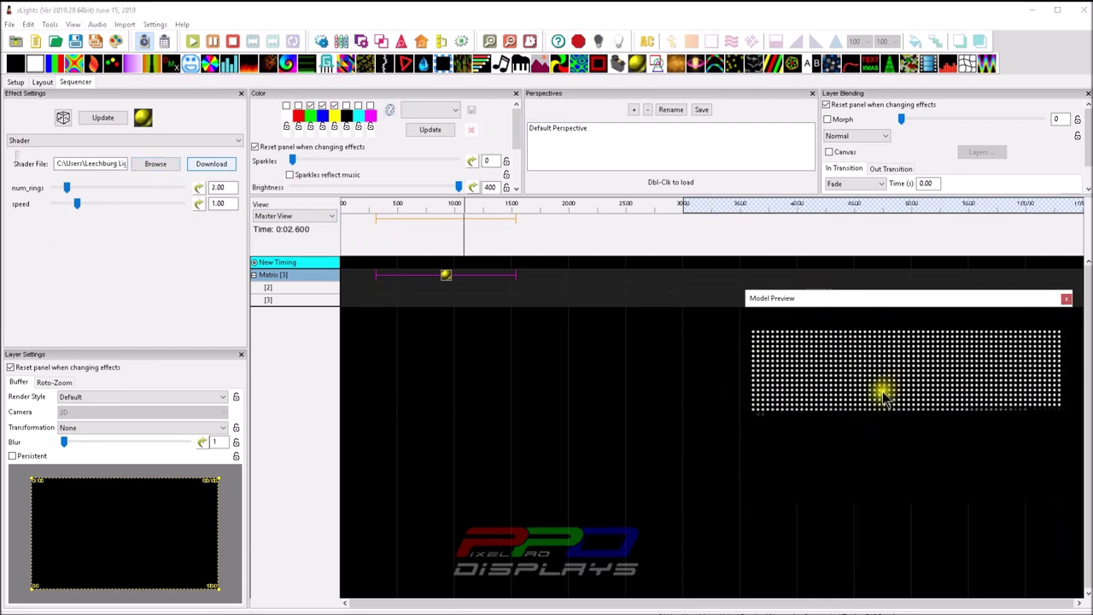
pyautogui.moveTo(69, 188); pyautogui.dragTo(151, 187)
pyautogui.moveTo(509, 274); pyautogui.dragTo(515, 275)
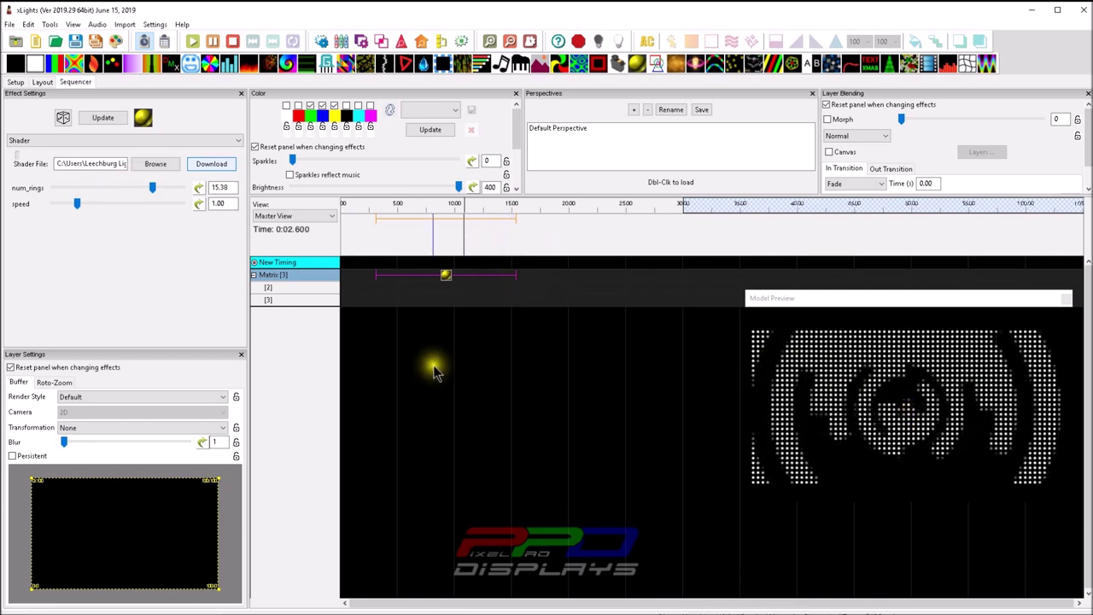
pyautogui.moveTo(77, 203); pyautogui.dragTo(132, 216)
pyautogui.click(298, 403)
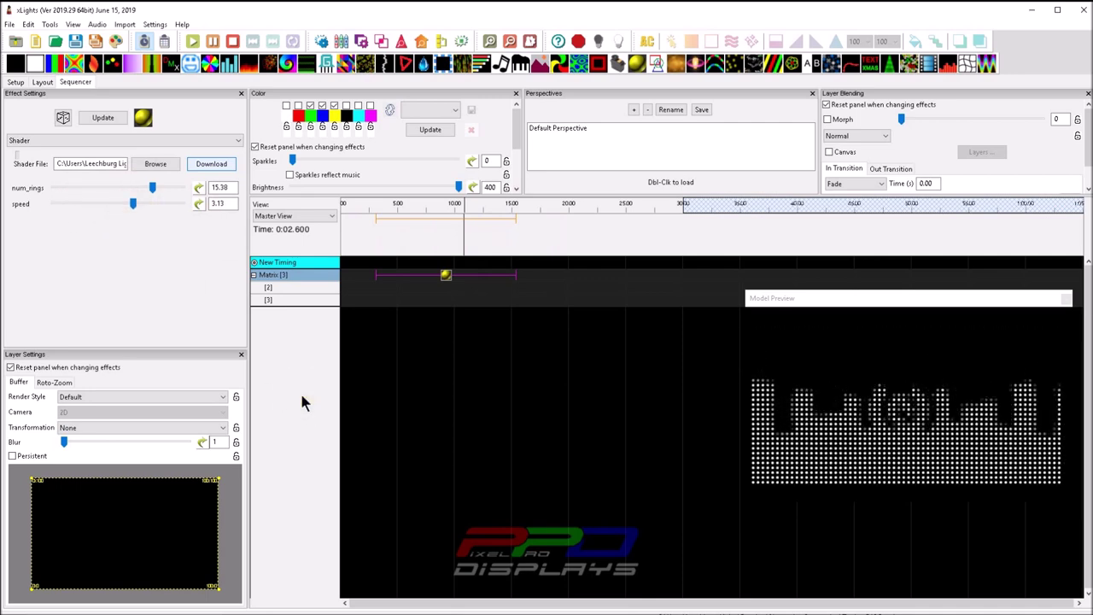
pyautogui.click(288, 261)
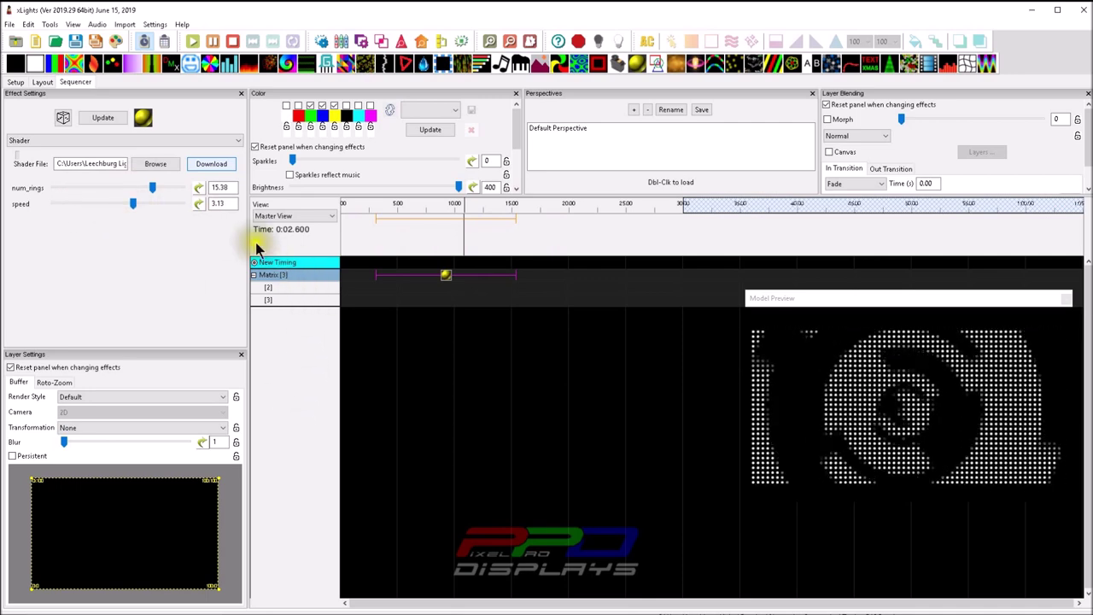
pyautogui.click(865, 321)
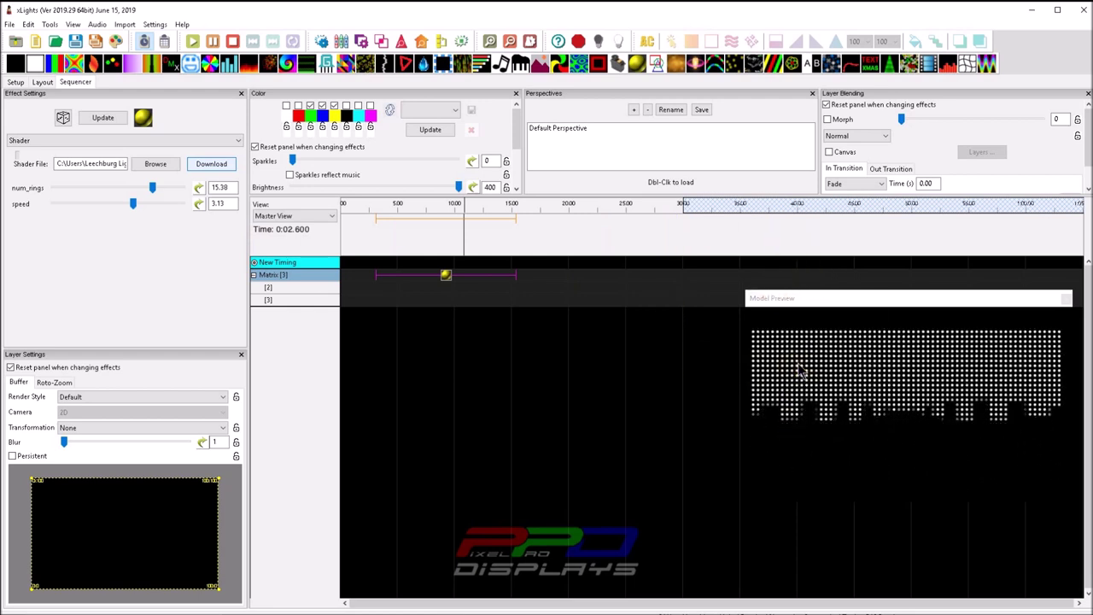
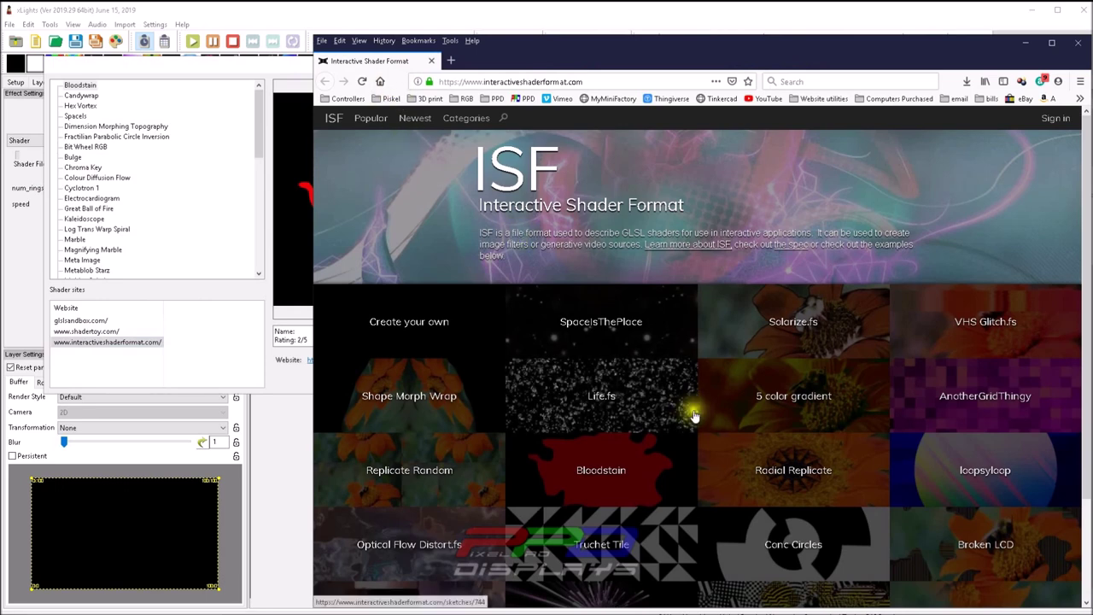
# Open the Conc Circles shader page in a new browser tab, select its web address, and move the browser window away.
pyautogui.rightClick(793, 422)
pyautogui.click(820, 431)
pyautogui.click(479, 62)
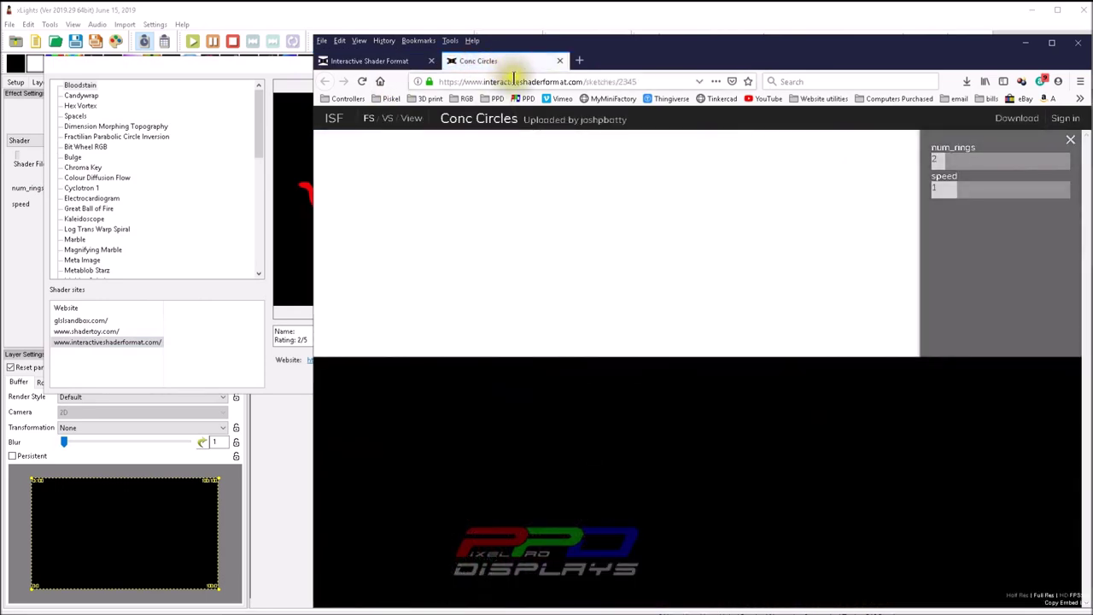
pyautogui.click(514, 80)
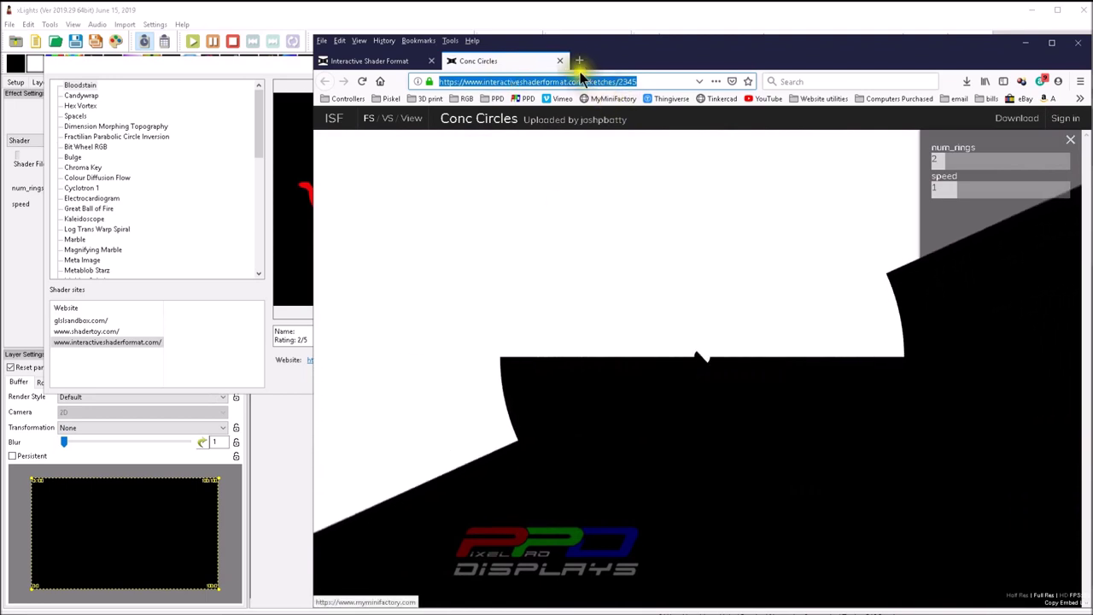
pyautogui.moveTo(553, 50); pyautogui.dragTo(0, 12)
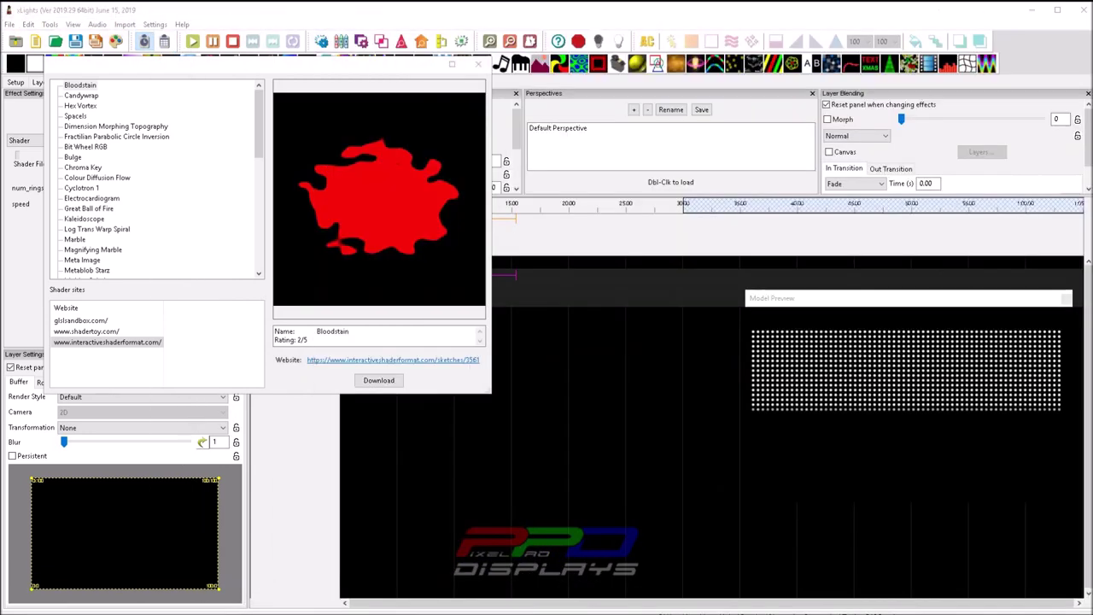
# Look through the list of downloadable shaders in the xLights shader library.
pyautogui.moveTo(119, 60); pyautogui.dragTo(120, 23)
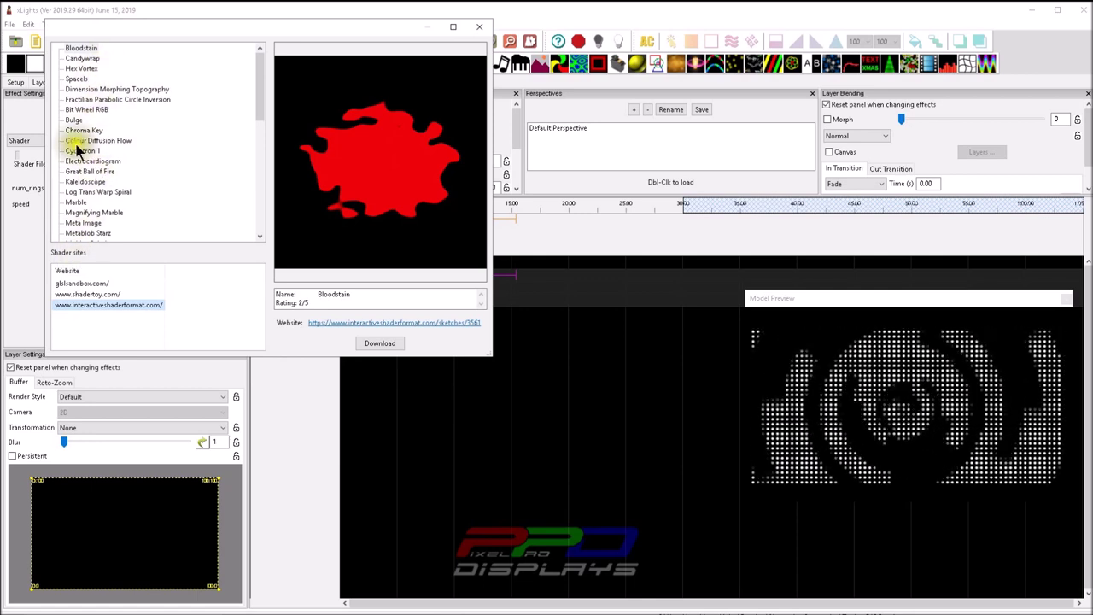
pyautogui.scroll(-10, 72, 160)
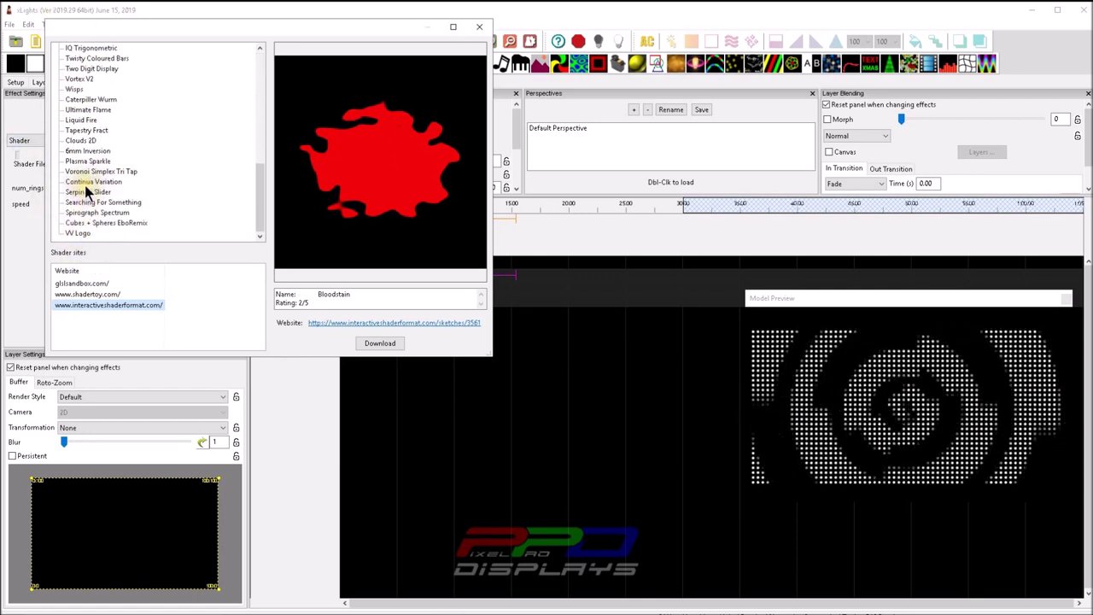
pyautogui.scroll(2, 80, 85)
pyautogui.scroll(2, 81, 89)
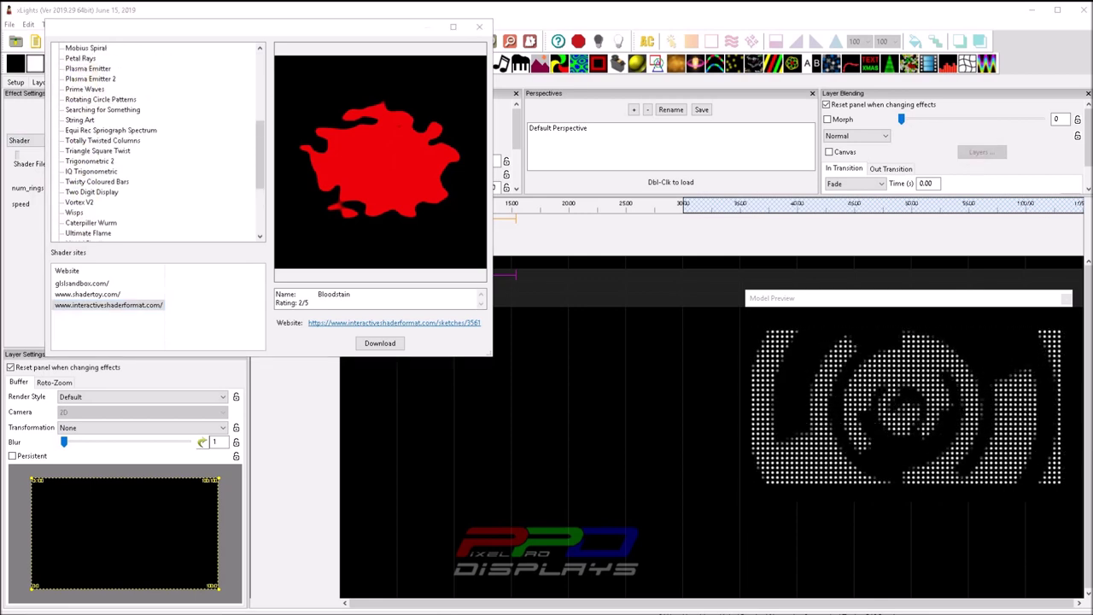
# Bring the browser window with the Official xLights Support Group on screen and highlight its #SHADERPOST search term.
pyautogui.moveTo(1092, 54); pyautogui.dragTo(724, 35)
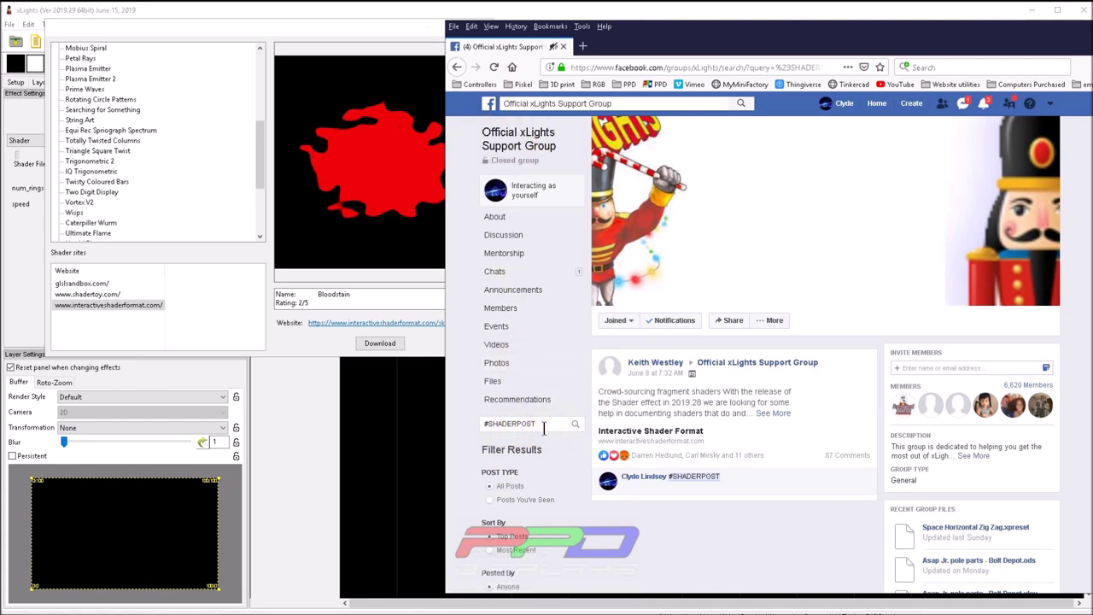
pyautogui.moveTo(567, 424); pyautogui.dragTo(484, 424)
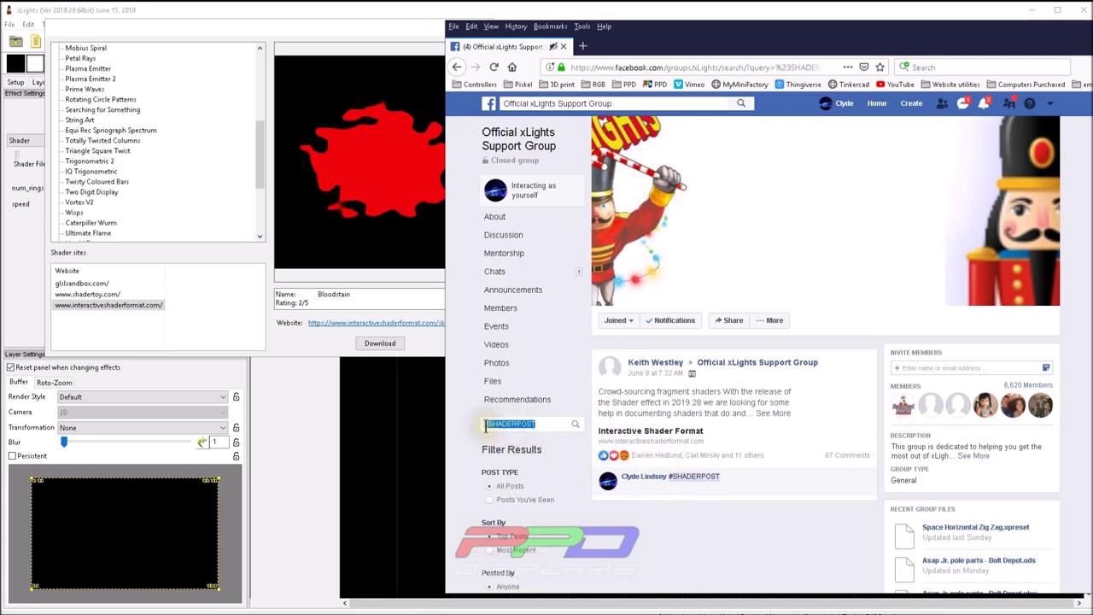
pyautogui.moveTo(485, 426); pyautogui.dragTo(526, 428)
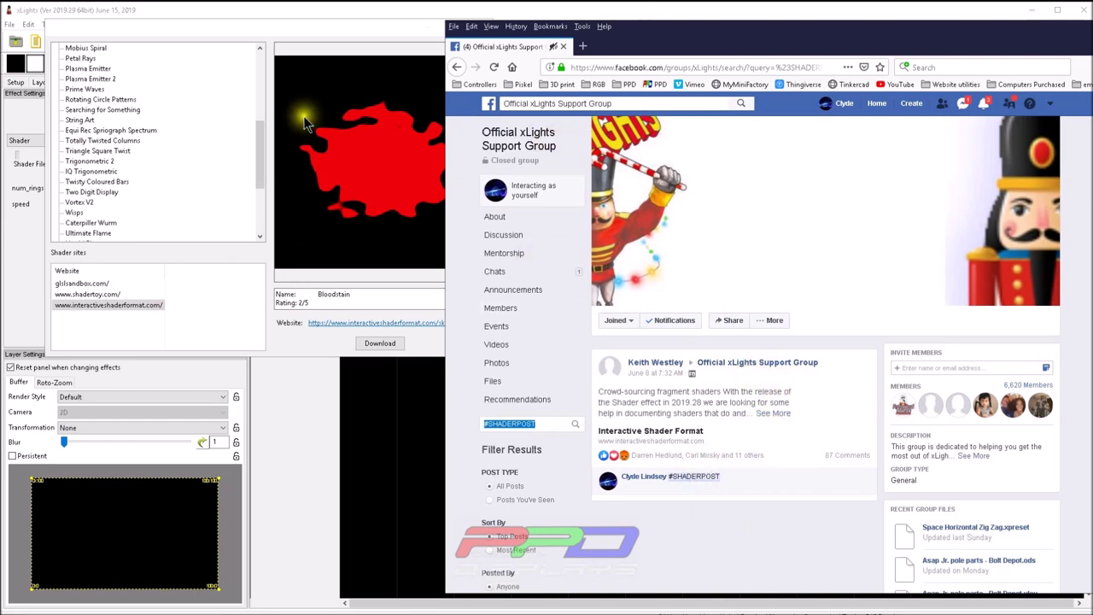
# Reposition the shader library window, then open the comments on the support group's crowd-sourcing fragment shaders post.
pyautogui.click(252, 30)
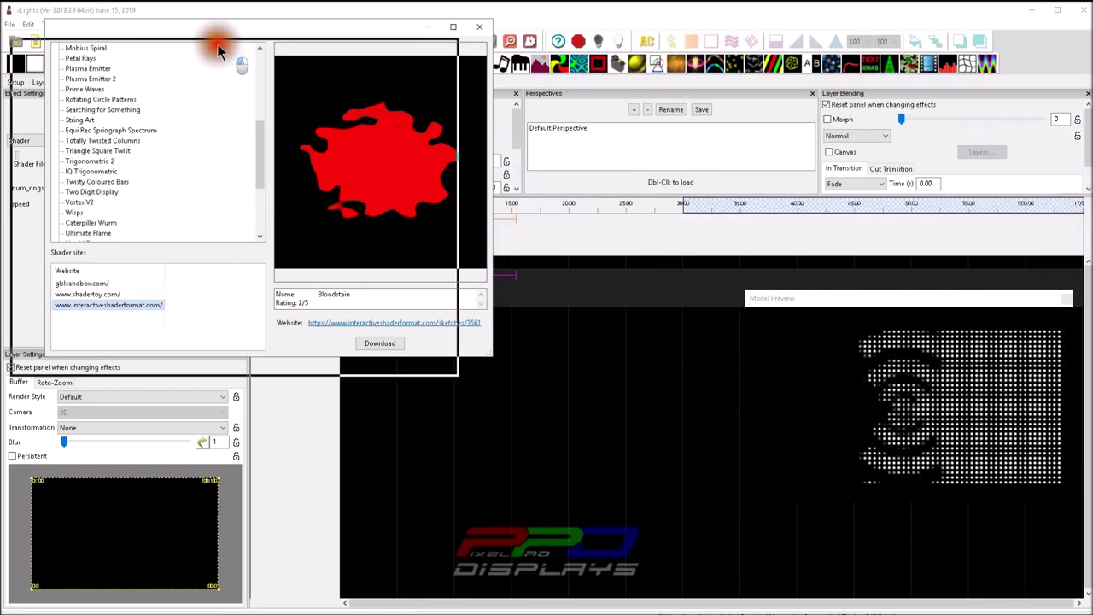
pyautogui.moveTo(245, 26); pyautogui.dragTo(225, 77)
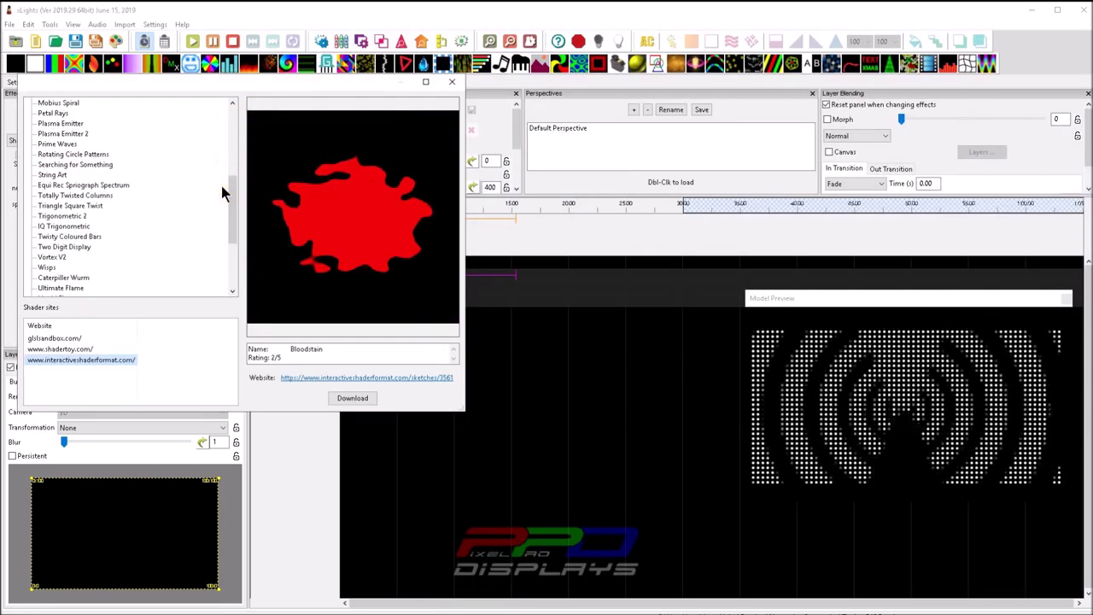
pyautogui.hotkey('alt', 'Tab')
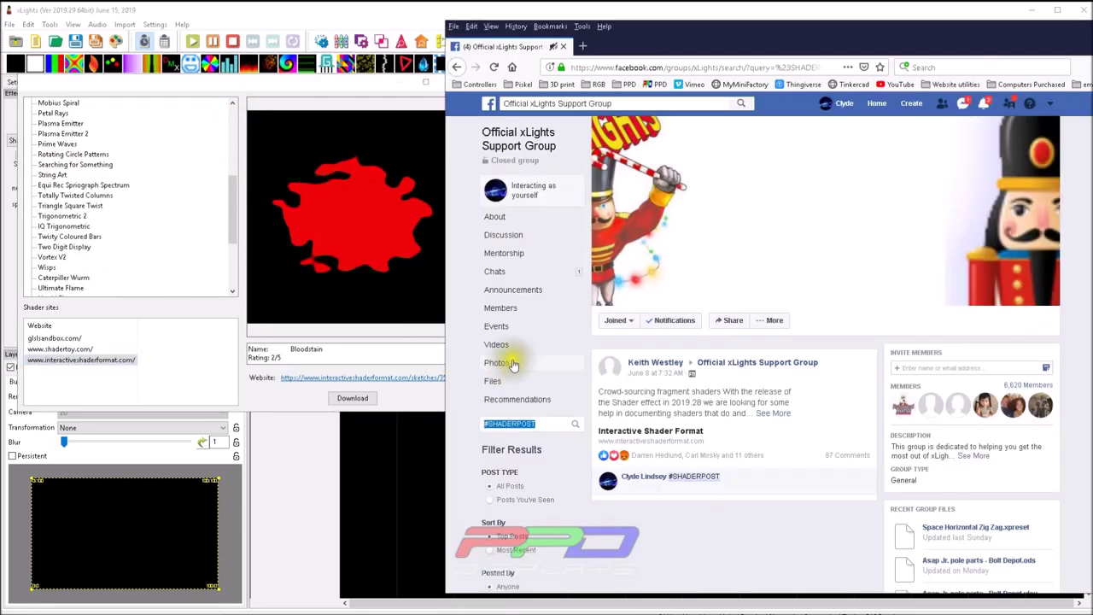
pyautogui.click(844, 458)
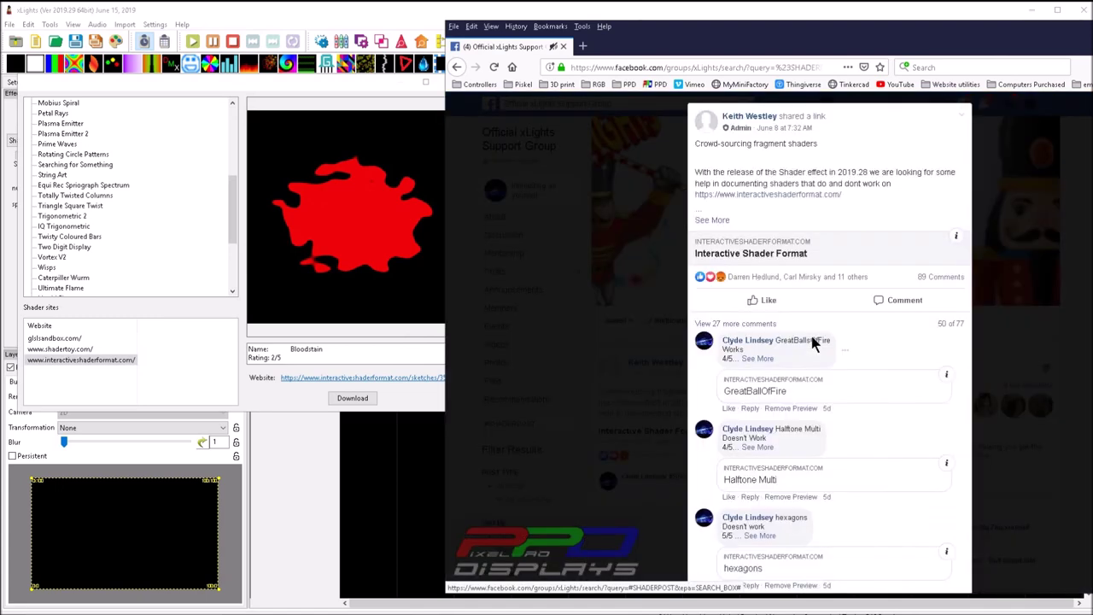
# Start a comment at the end of the crowd-sourcing post's thread with the lines "Conc Circles", "Works" and "4/5".
pyautogui.scroll(-10, 816, 290)
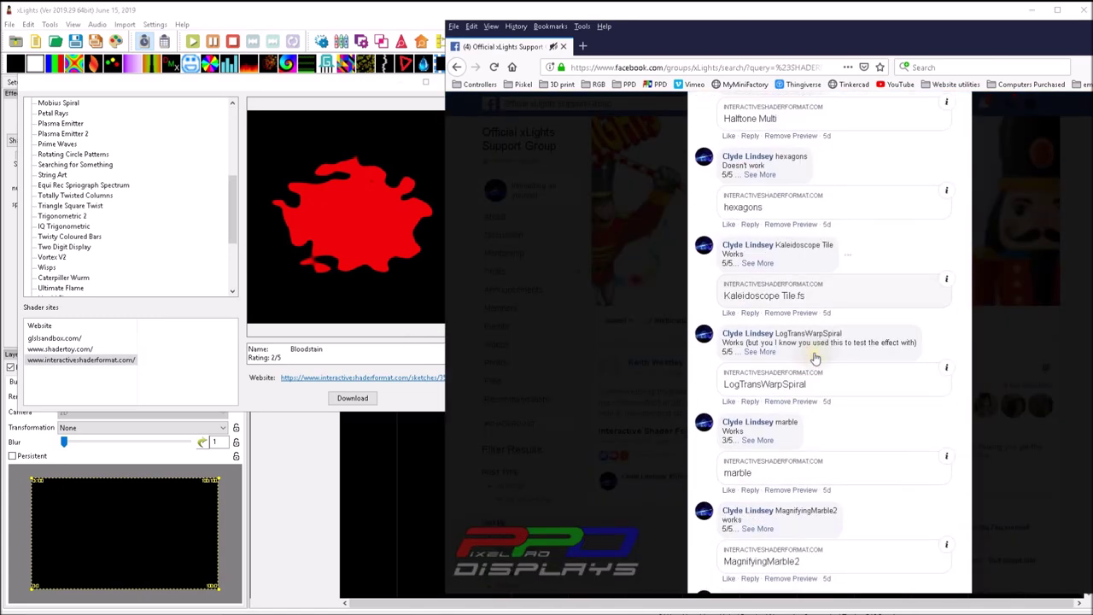
pyautogui.scroll(-15, 806, 369)
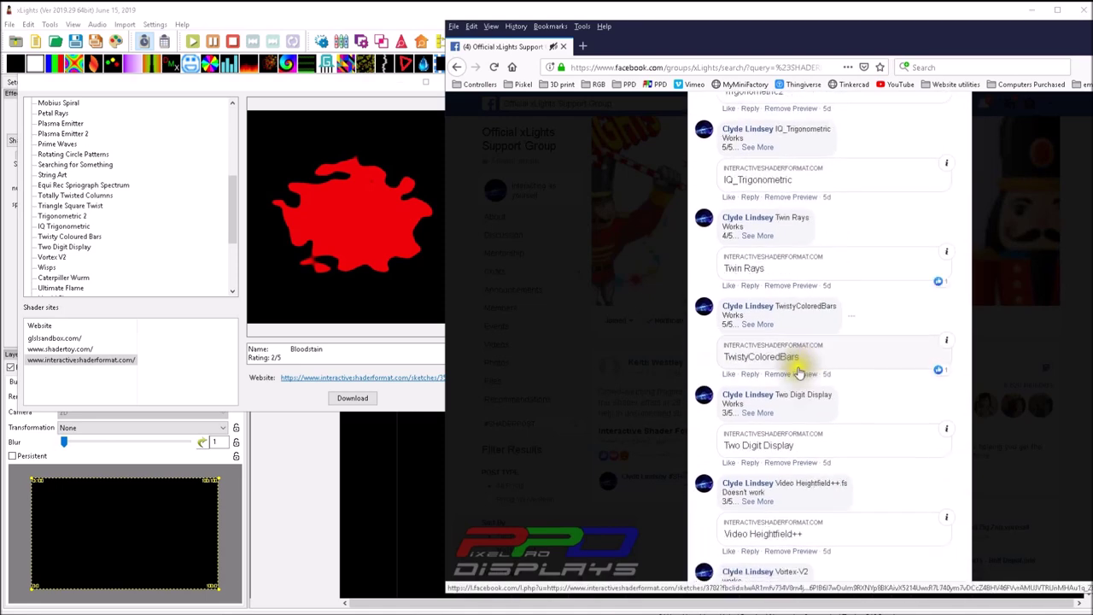
pyautogui.scroll(-10, 796, 371)
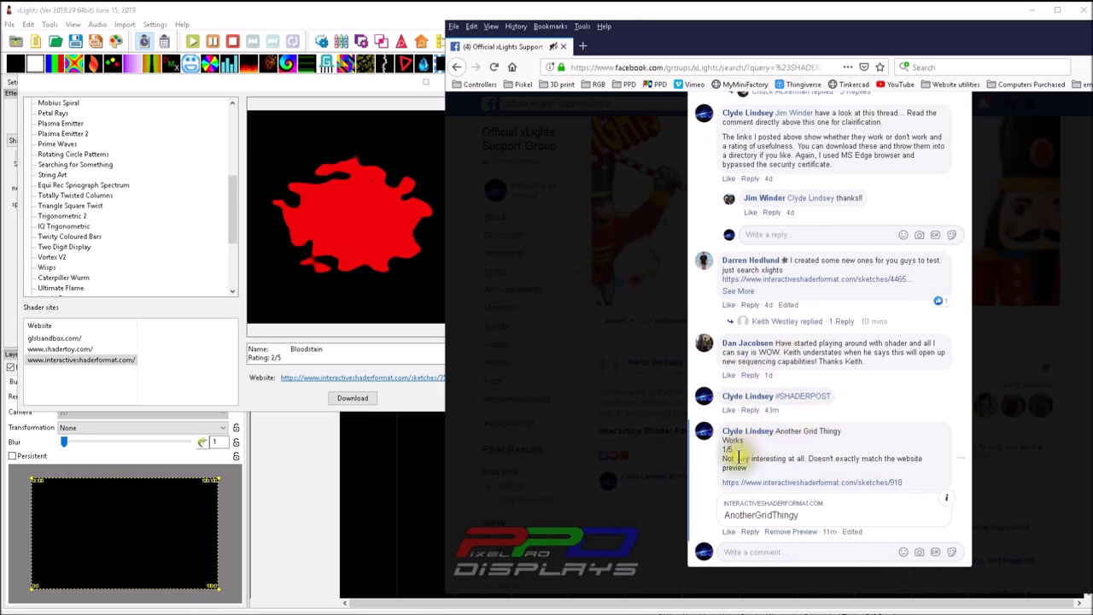
pyautogui.click(732, 550)
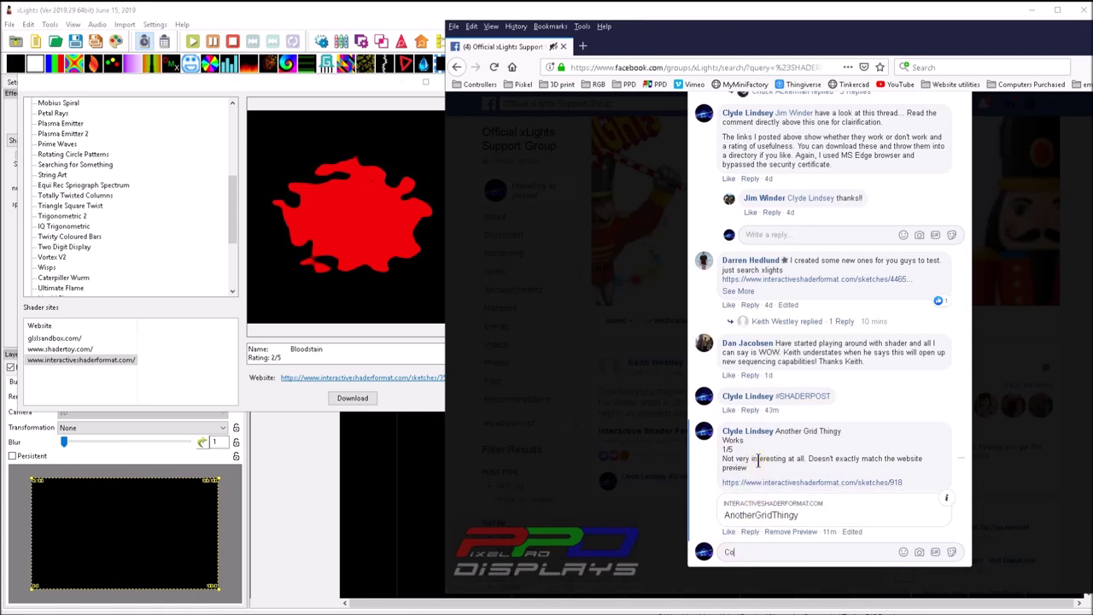
pyautogui.write('Conc Circles')
pyautogui.hotkey('shift', 'Return')
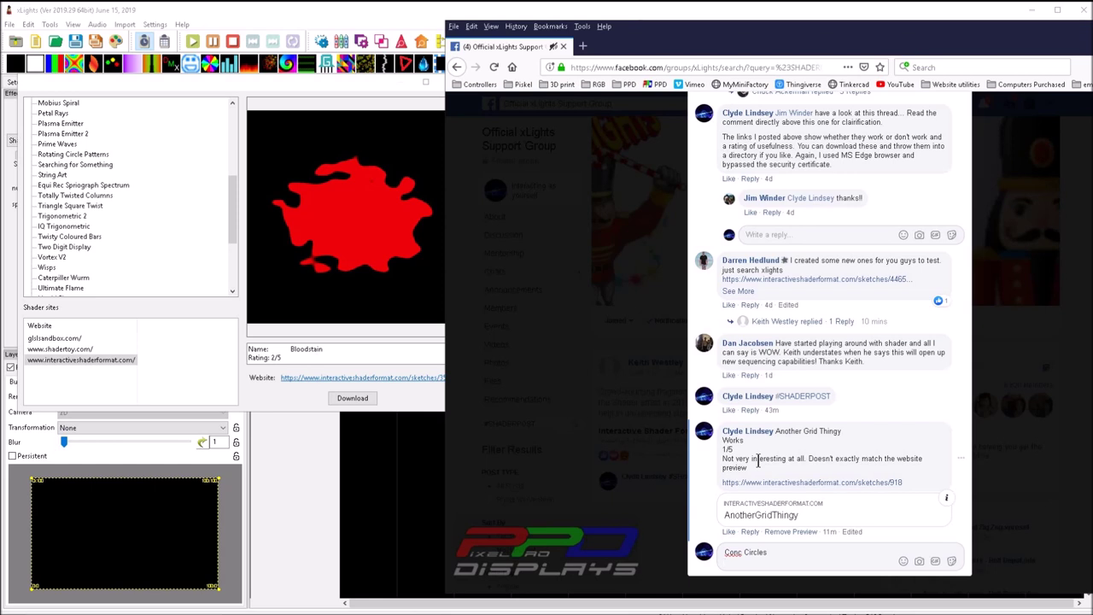
pyautogui.write('Works')
pyautogui.hotkey('shift', 'Return')
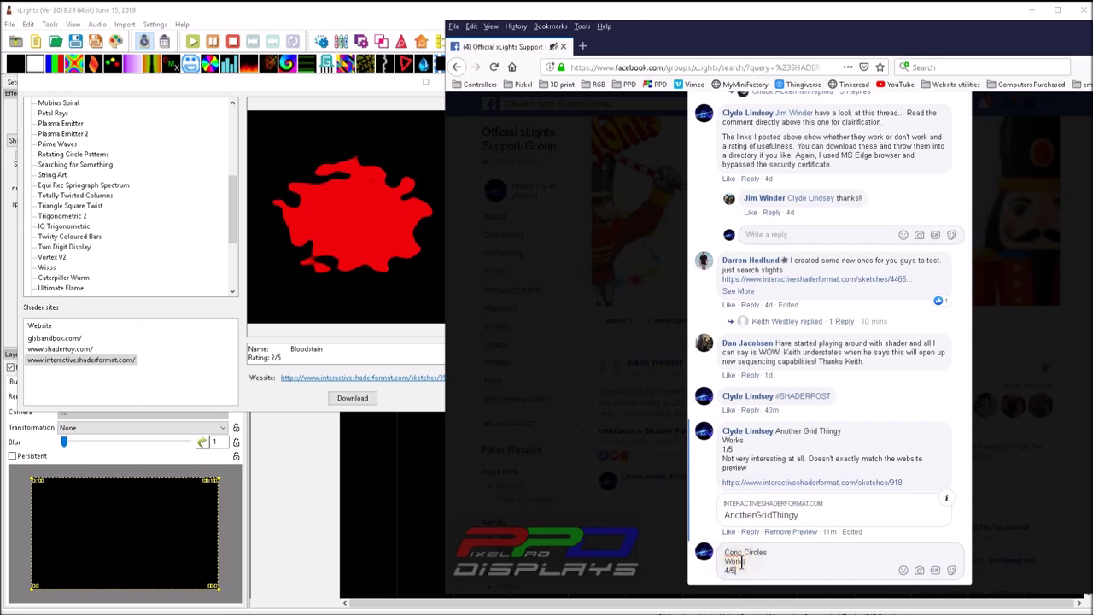
pyautogui.click(755, 566)
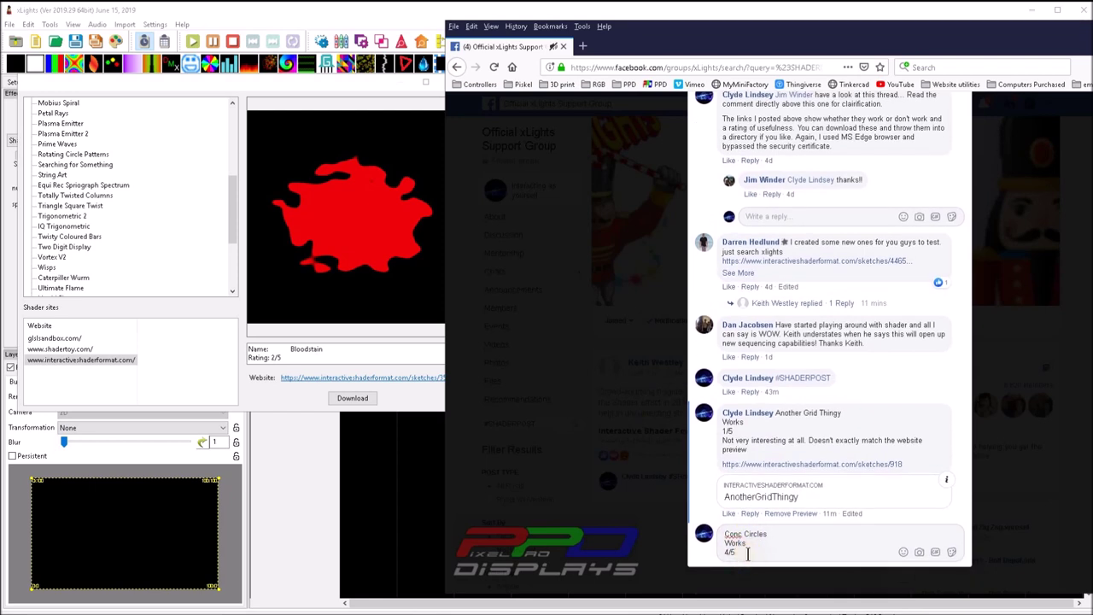
pyautogui.hotkey('shift', 'Return')
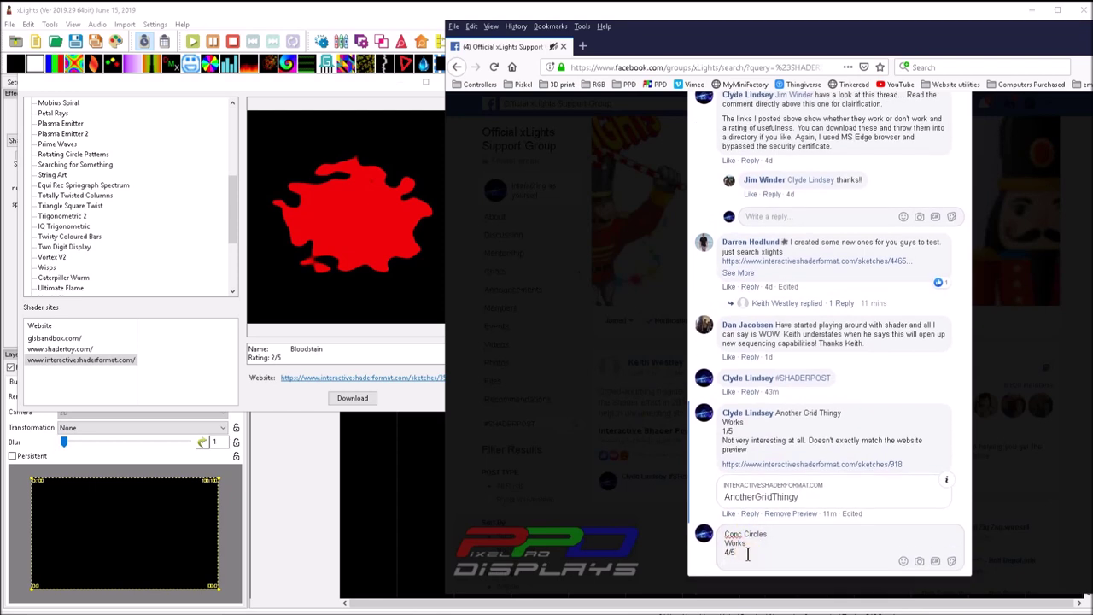
pyautogui.write('https://www.interactiveshaderformat.com/sketches/2345')
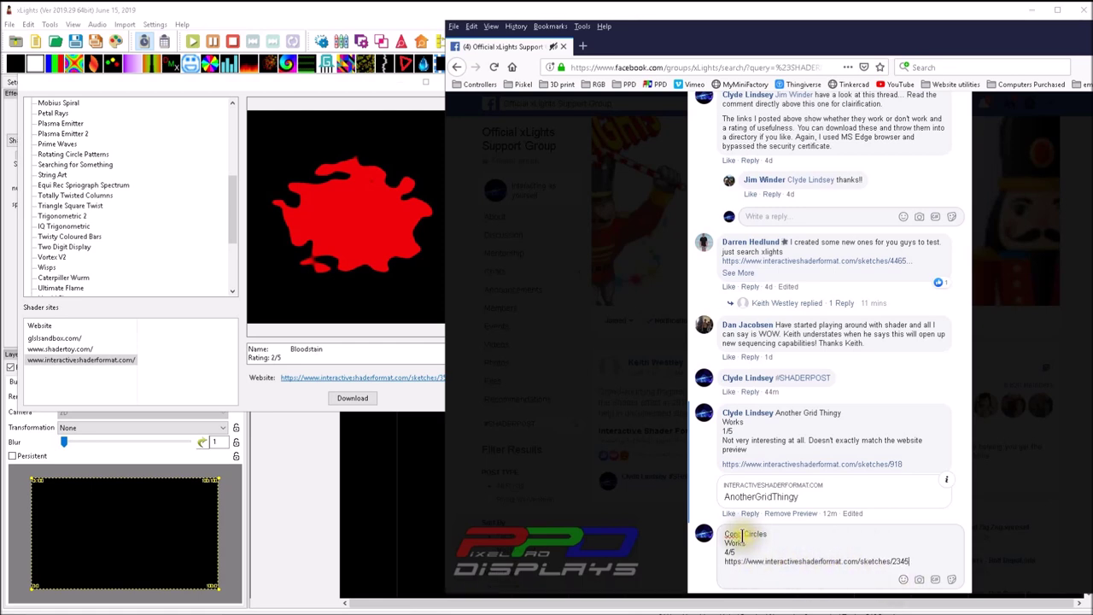
pyautogui.press('Return')
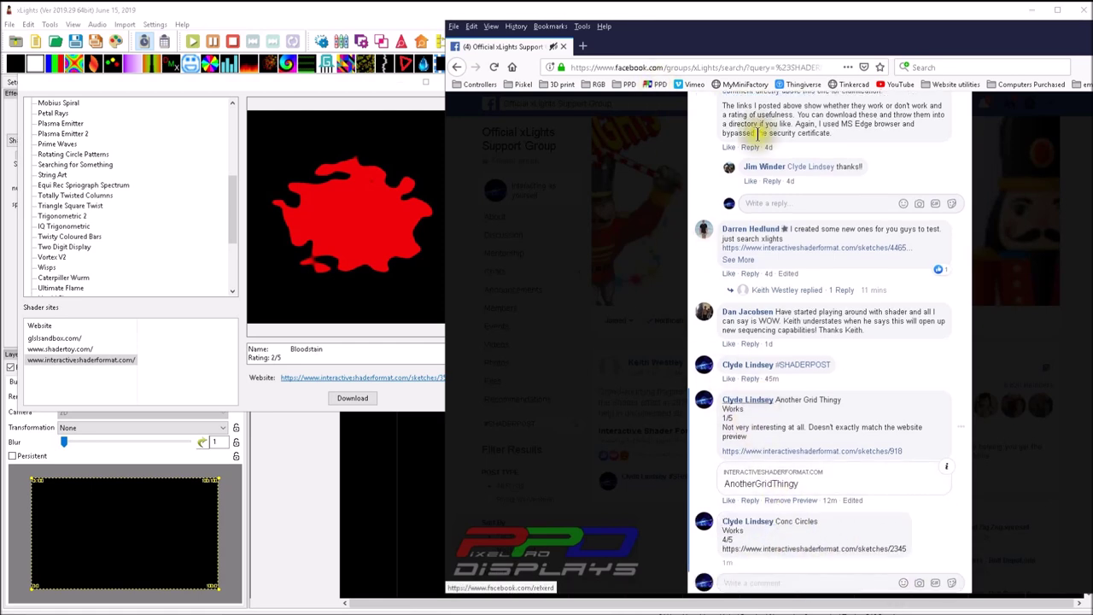
# Move the browser windows off screen and close the shader library window to return to the xLights sequencer.
pyautogui.click(756, 34)
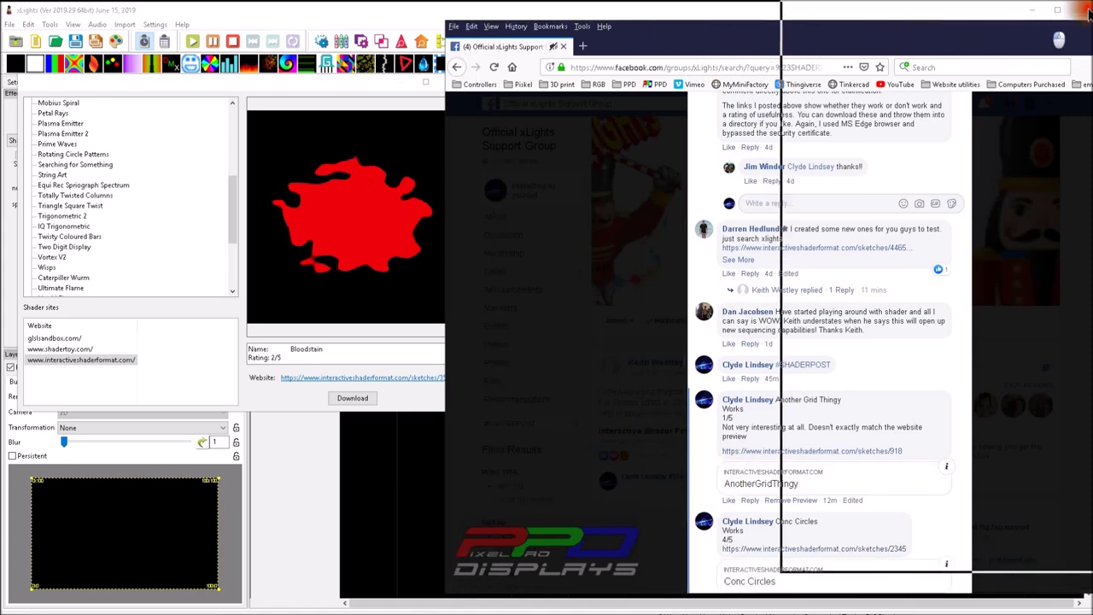
pyautogui.hotkey('alt', 'Tab')
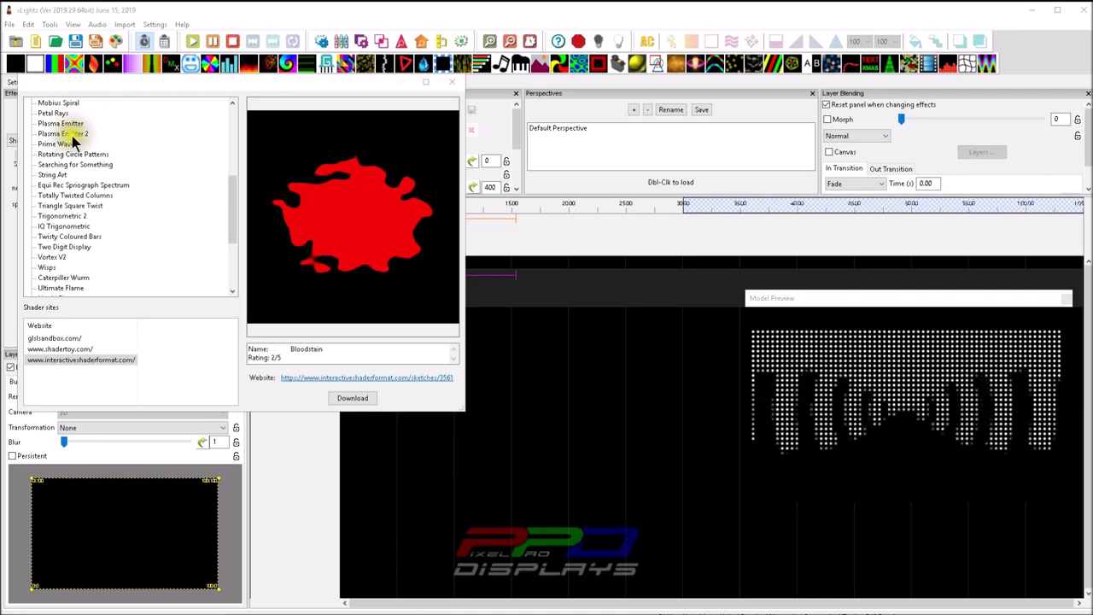
pyautogui.moveTo(107, 82); pyautogui.dragTo(167, 25)
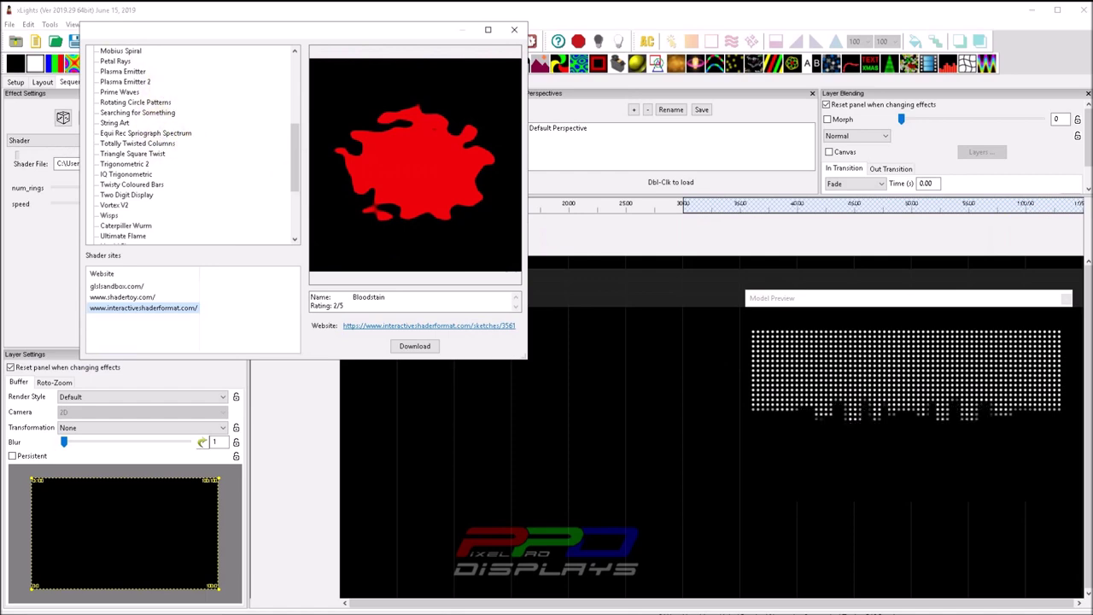
pyautogui.hotkey('alt', 'Tab')
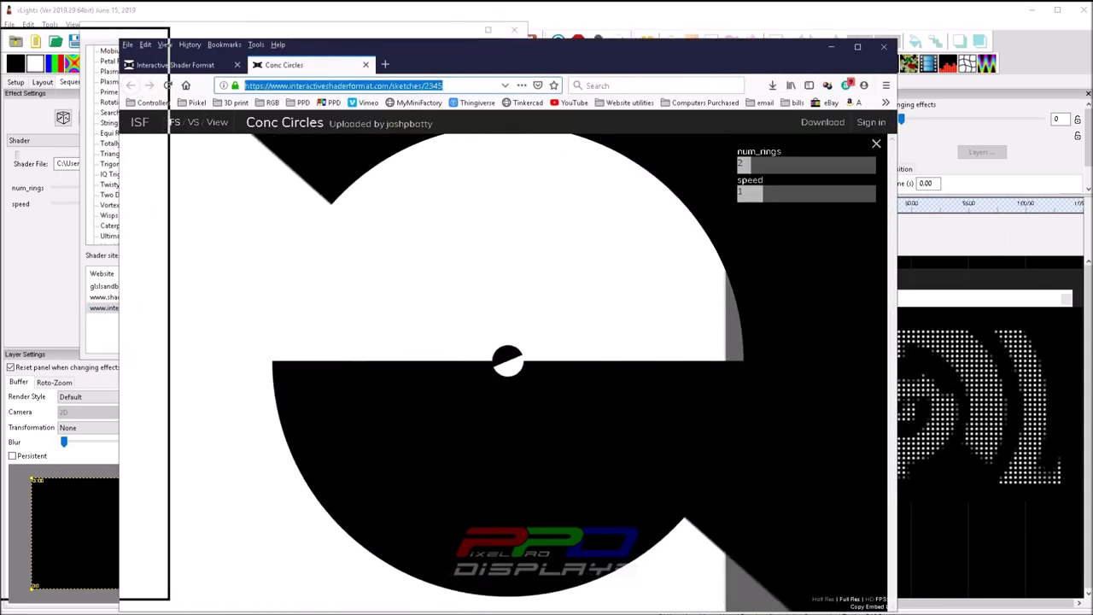
pyautogui.click(204, 35)
pyautogui.moveTo(204, 35); pyautogui.dragTo(368, 286)
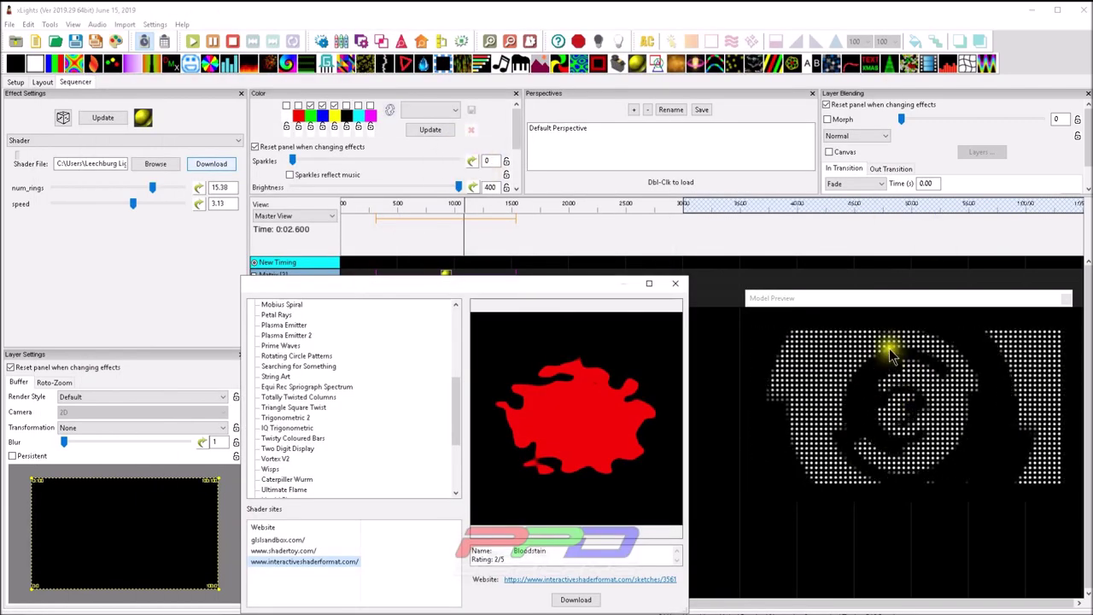
pyautogui.click(674, 282)
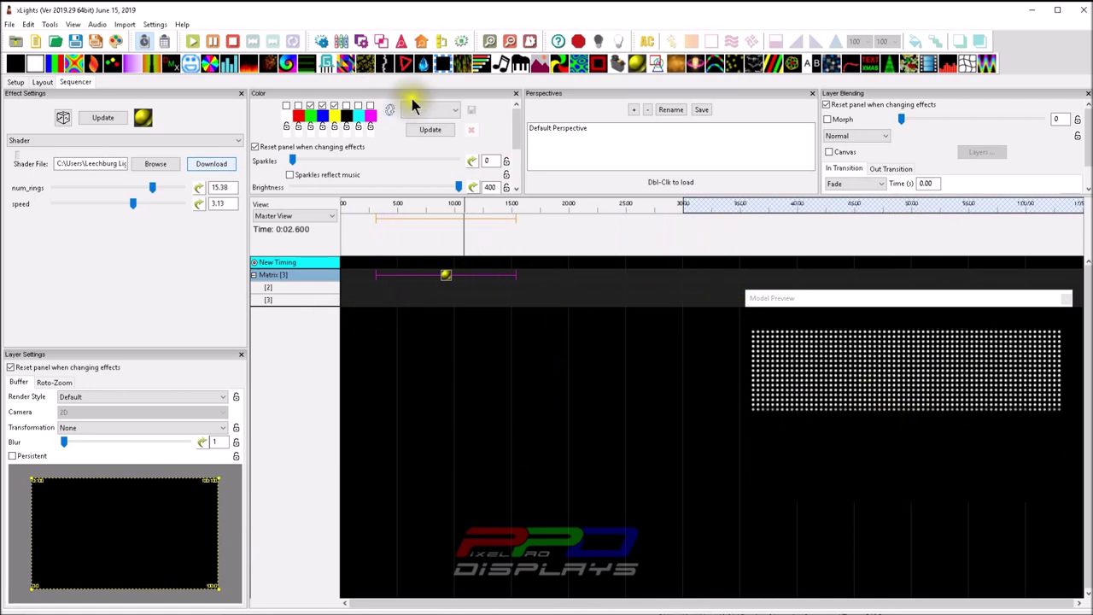
# Lower the shader effect's brightness to 80 in its color settings.
pyautogui.moveTo(518, 125); pyautogui.dragTo(408, 126)
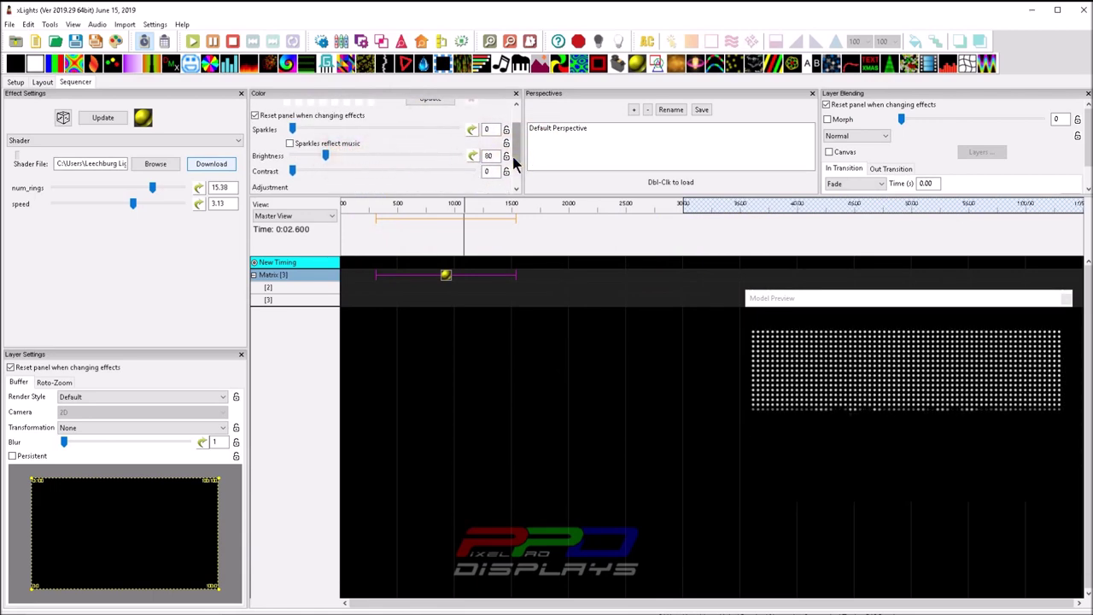
pyautogui.scroll(2, 518, 162)
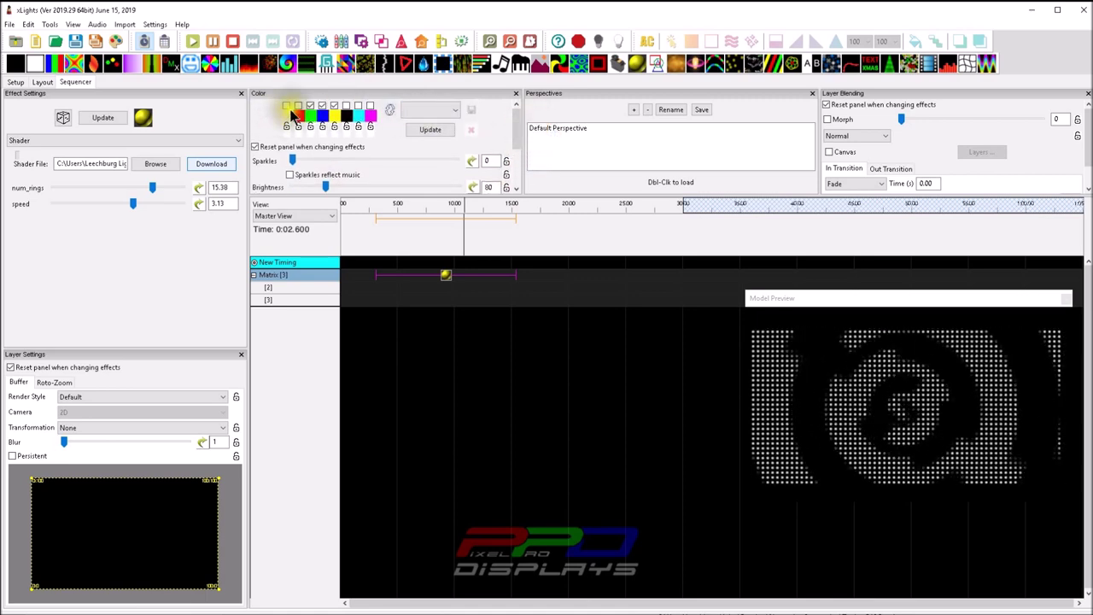
# Try color adjustments on the shader effect with hue 29, saturation 100 and value 48.
pyautogui.click(515, 169)
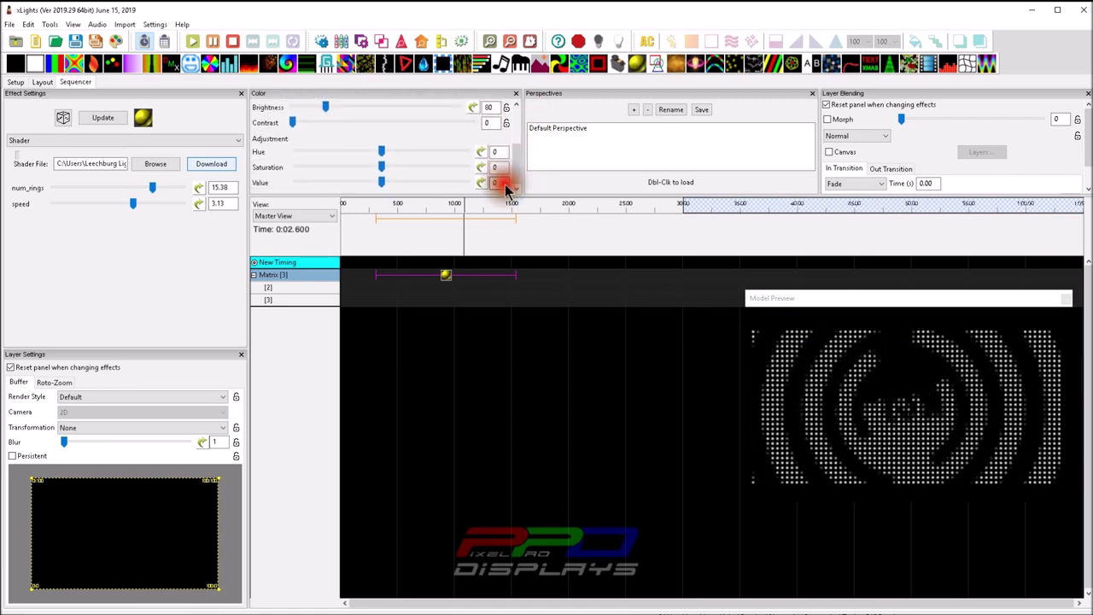
pyautogui.moveTo(382, 169); pyautogui.dragTo(358, 168)
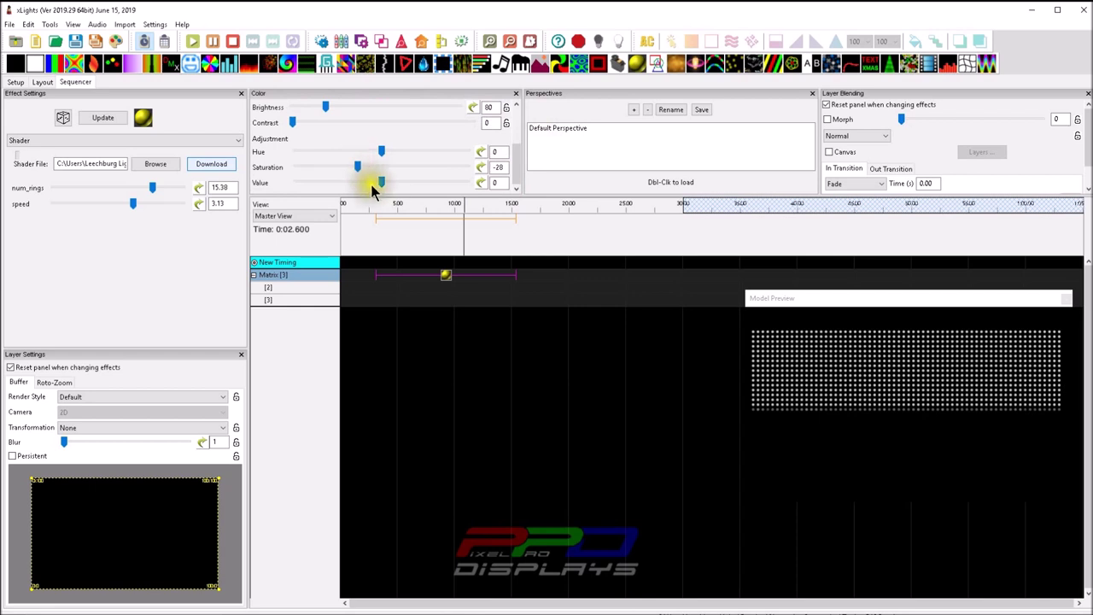
pyautogui.click(382, 182)
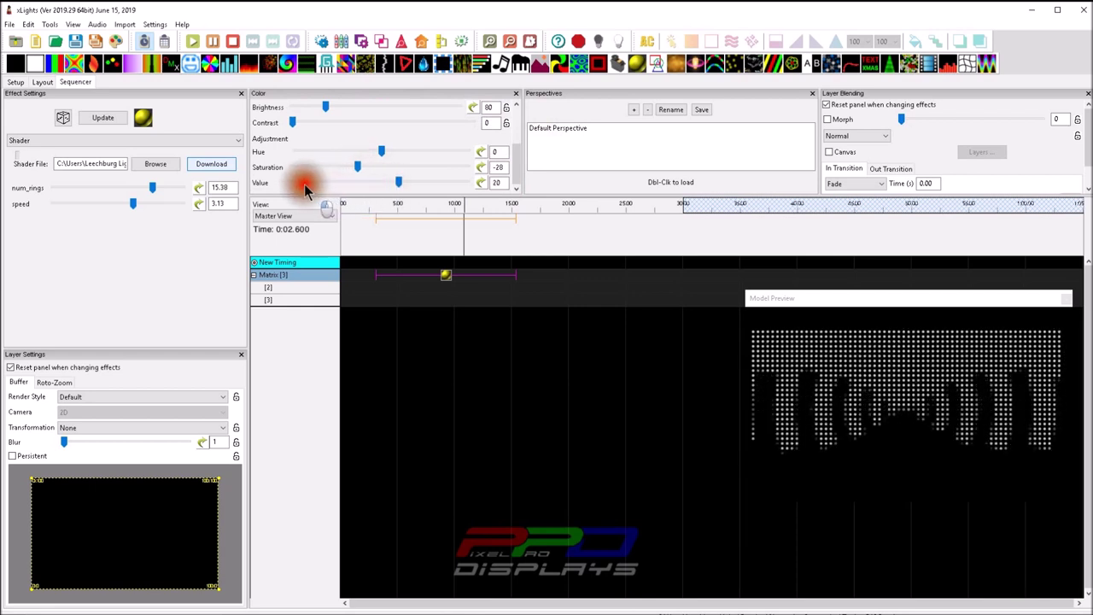
pyautogui.moveTo(401, 183)
pyautogui.mouseDown()
pyautogui.moveTo(306, 183)
pyautogui.moveTo(385, 182)
pyautogui.mouseUp()
pyautogui.moveTo(384, 156); pyautogui.dragTo(421, 189)
pyautogui.moveTo(311, 168); pyautogui.dragTo(478, 162)
pyautogui.moveTo(381, 151); pyautogui.dragTo(407, 154)
# Try hue adjustments of 20, 100 and 50 on the shader effect.
pyautogui.doubleClick(496, 152)
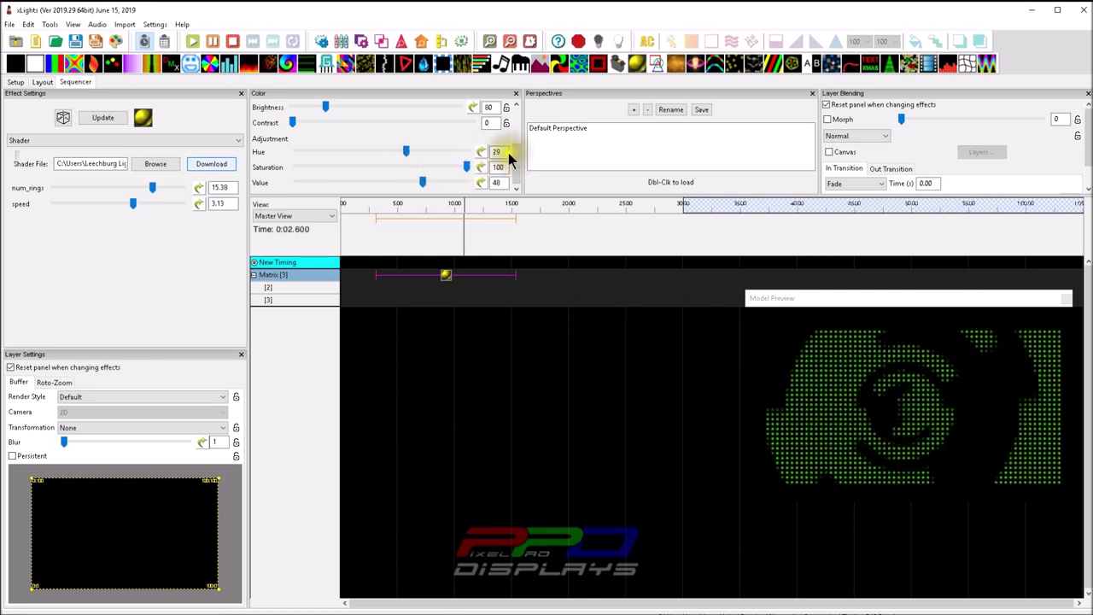
pyautogui.write('20')
pyautogui.doubleClick(497, 152)
pyautogui.write('100')
pyautogui.click(504, 167)
pyautogui.doubleClick(497, 152)
pyautogui.write('50')
pyautogui.doubleClick(493, 152)
# Reset the shader effect's hue, saturation and value adjustments to 0.
pyautogui.click(481, 152)
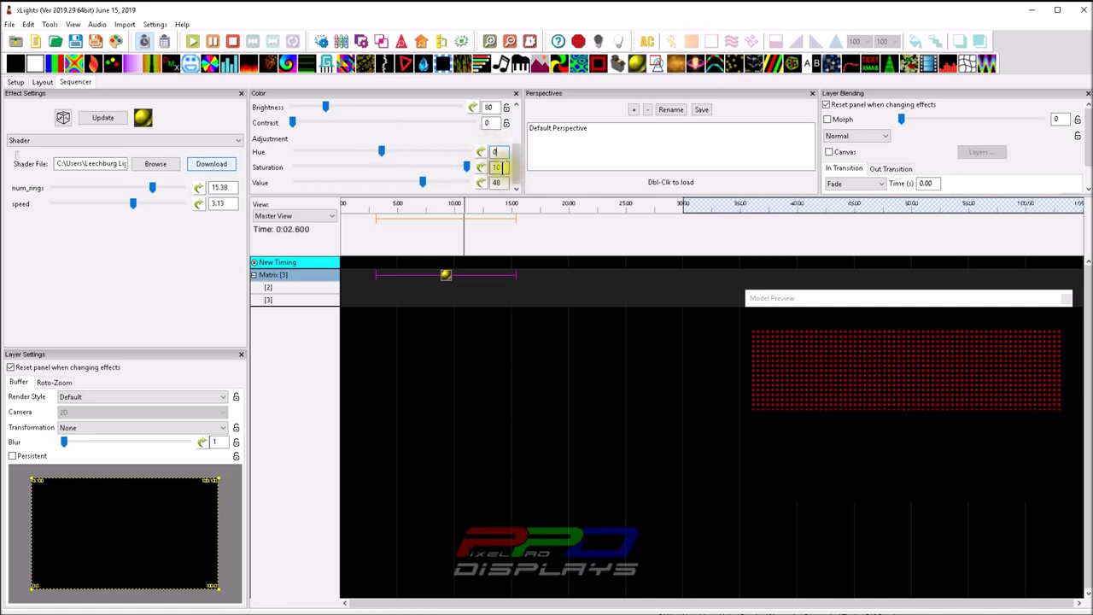
pyautogui.click(481, 167)
pyautogui.click(480, 183)
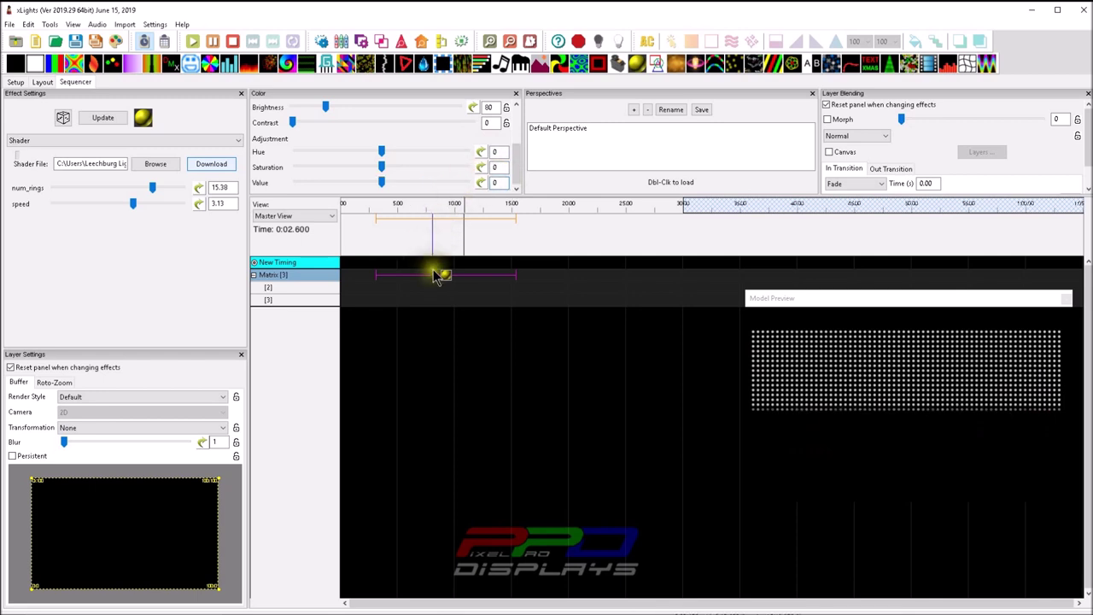
# Add a Color Wash effect on Matrix layer 2 and stretch it to span the shader effect above it.
pyautogui.click(396, 295)
pyautogui.click(395, 288)
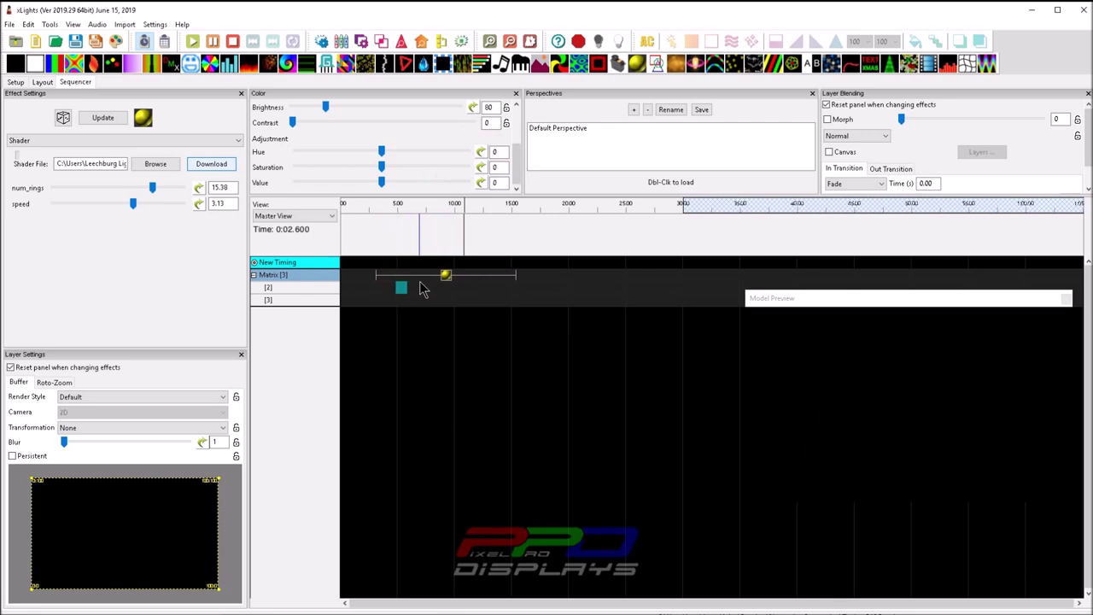
pyautogui.click(420, 289)
pyautogui.moveTo(384, 275); pyautogui.dragTo(517, 289)
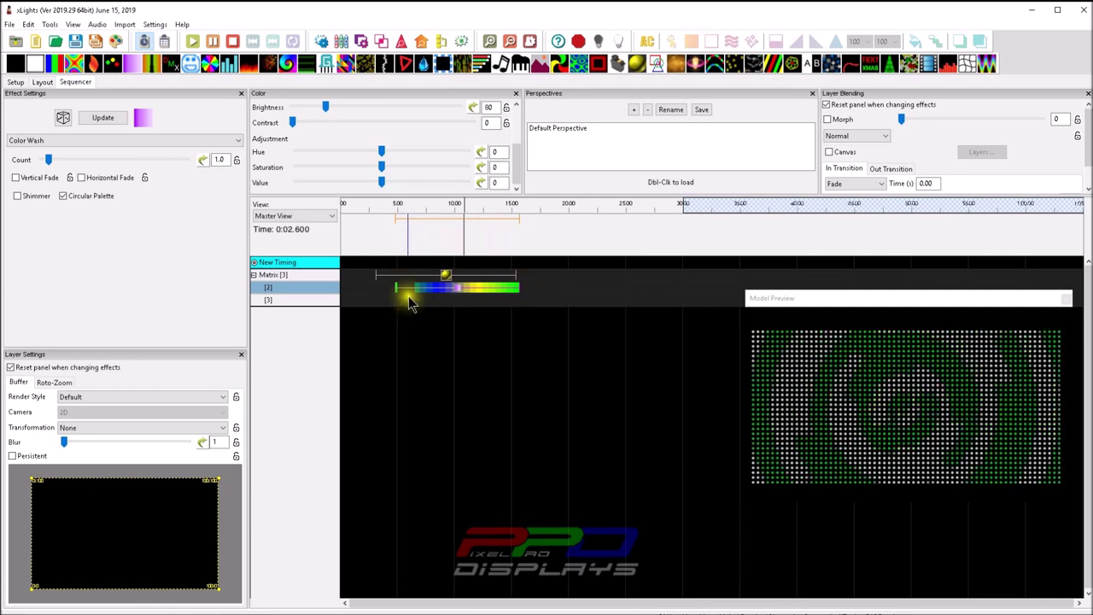
pyautogui.moveTo(398, 287)
pyautogui.mouseDown()
pyautogui.moveTo(372, 291)
pyautogui.moveTo(381, 294)
pyautogui.mouseUp()
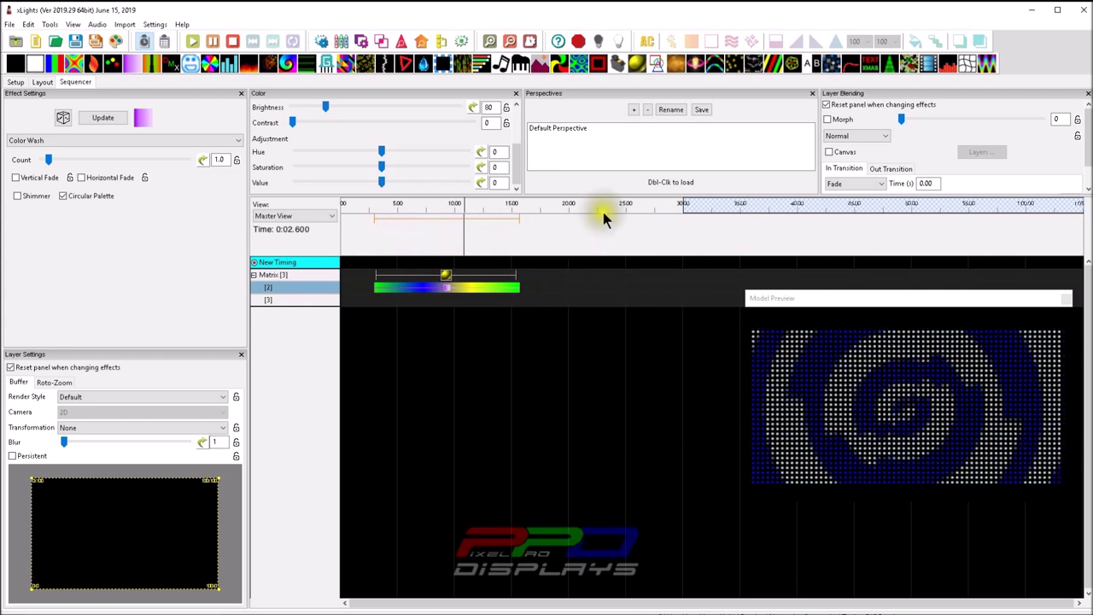
# Select the shader effect on the Matrix's first layer, above the Color Wash.
pyautogui.click(447, 276)
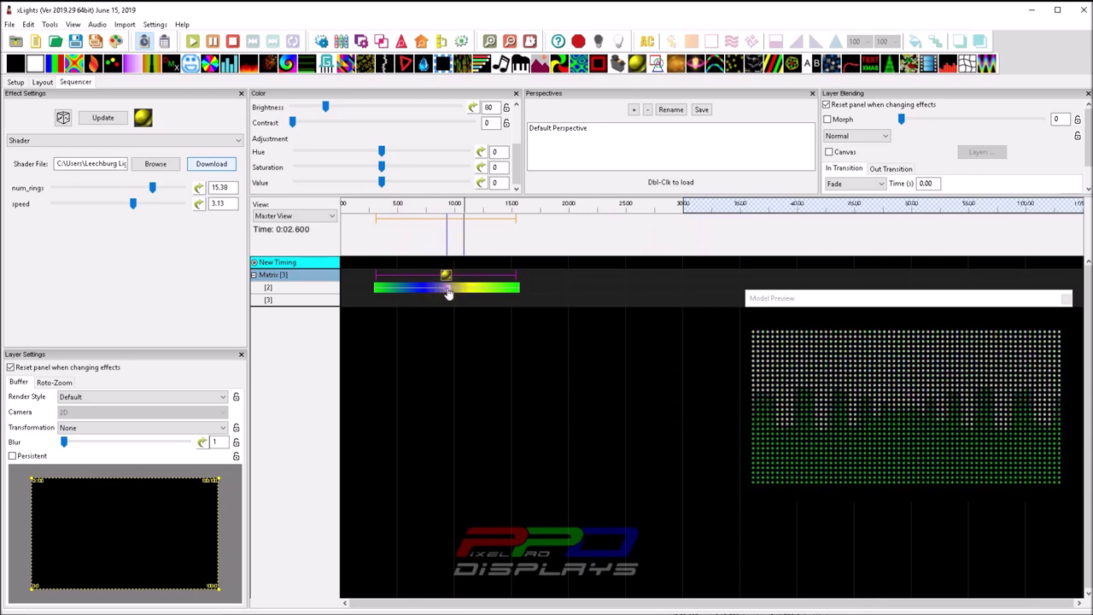
pyautogui.click(444, 209)
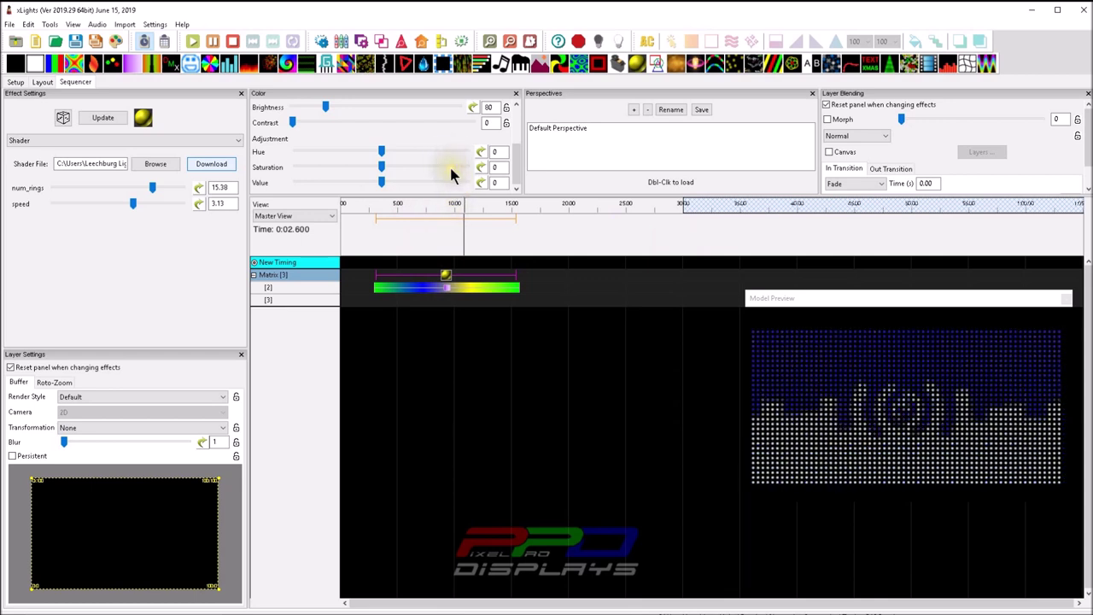